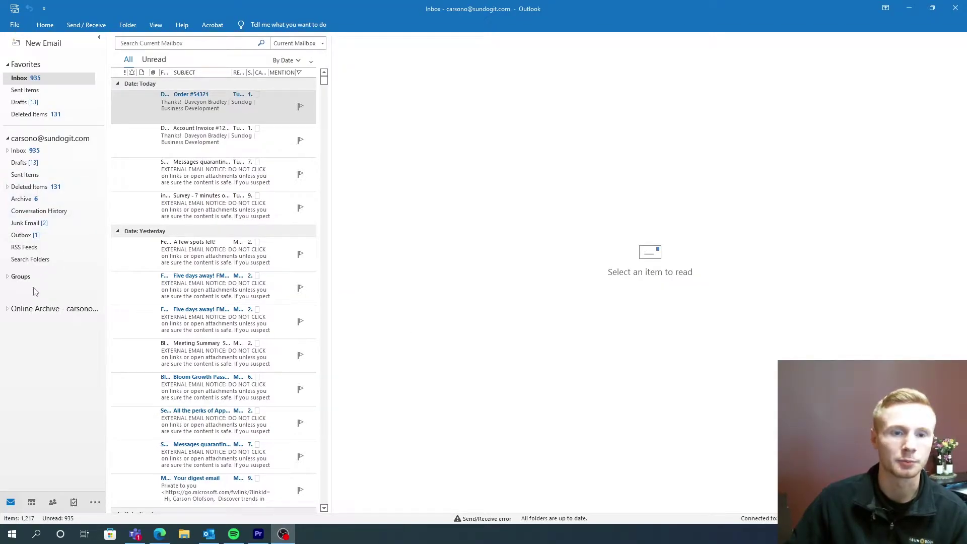
- Create a new folder named 'Regular folder' at the account level
click(8, 150)
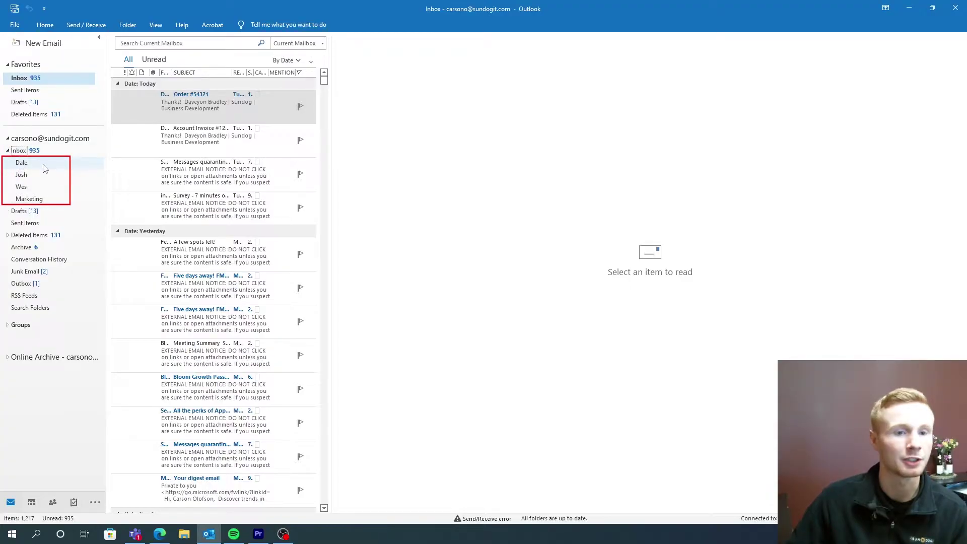
key(Left)
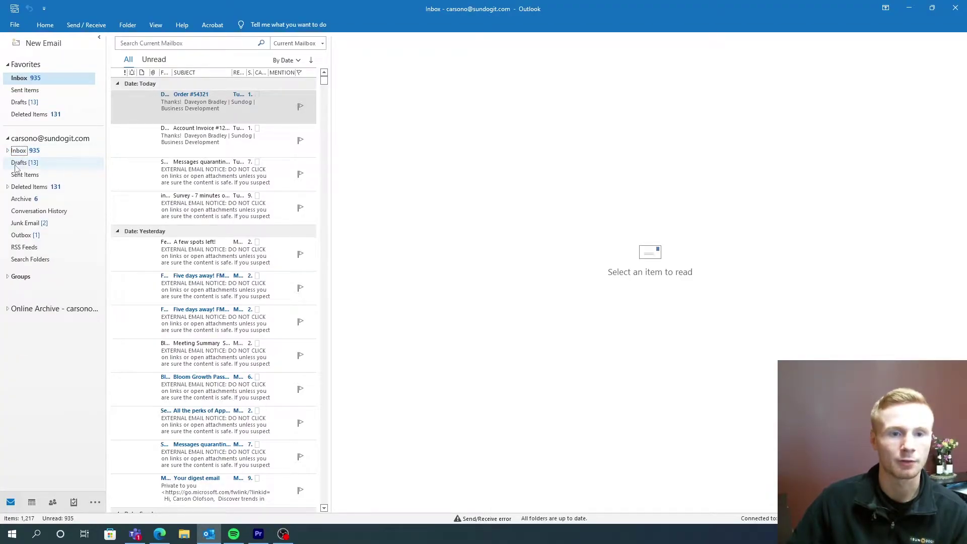
click(8, 139)
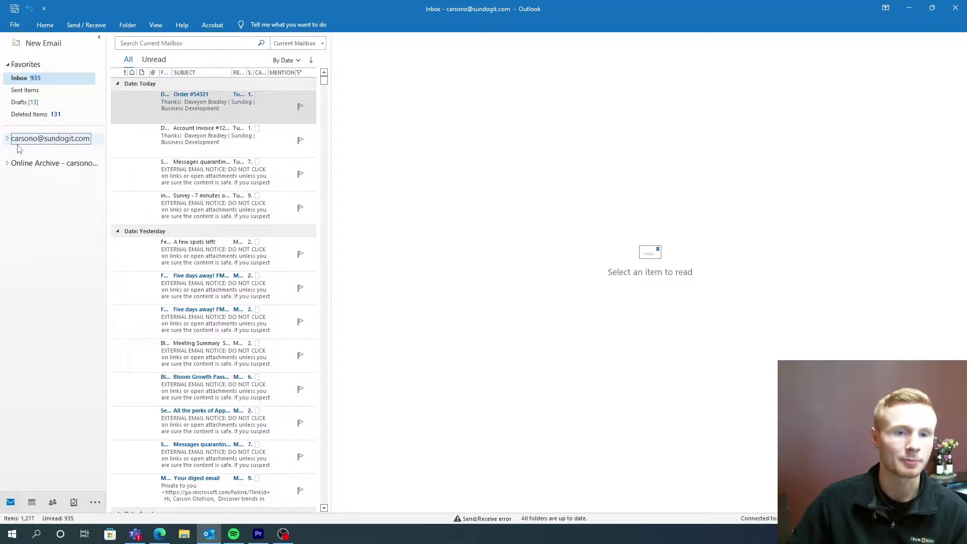
right_click(42, 141)
click(76, 185)
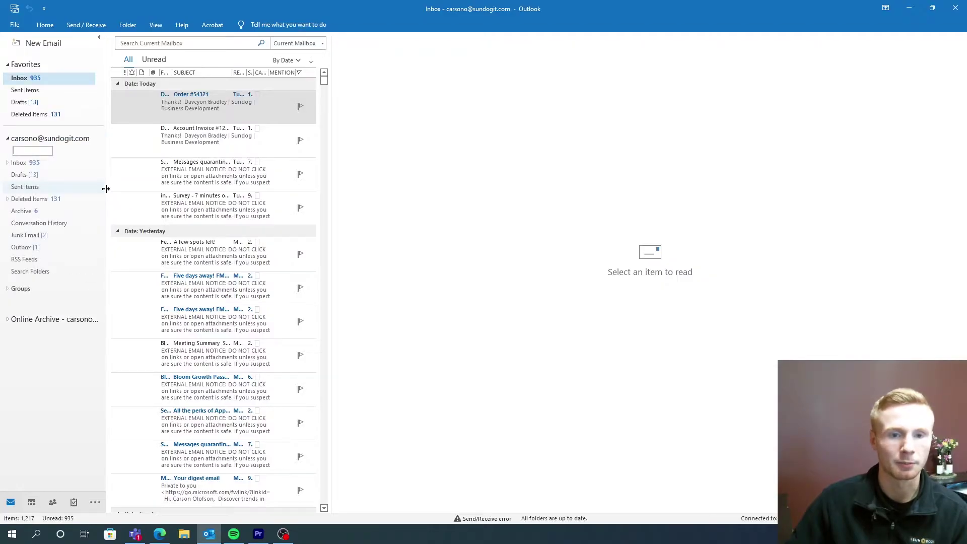
text(E)
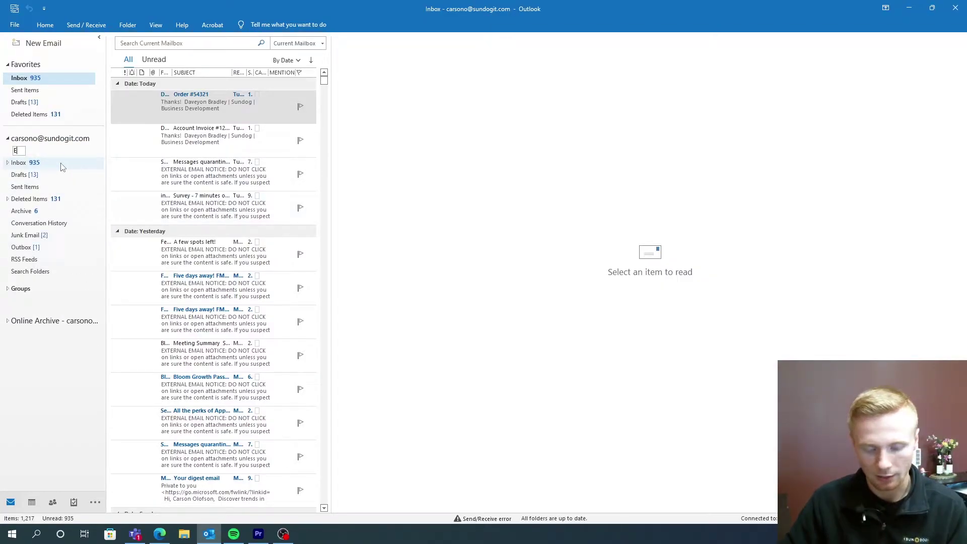
text(Reg)
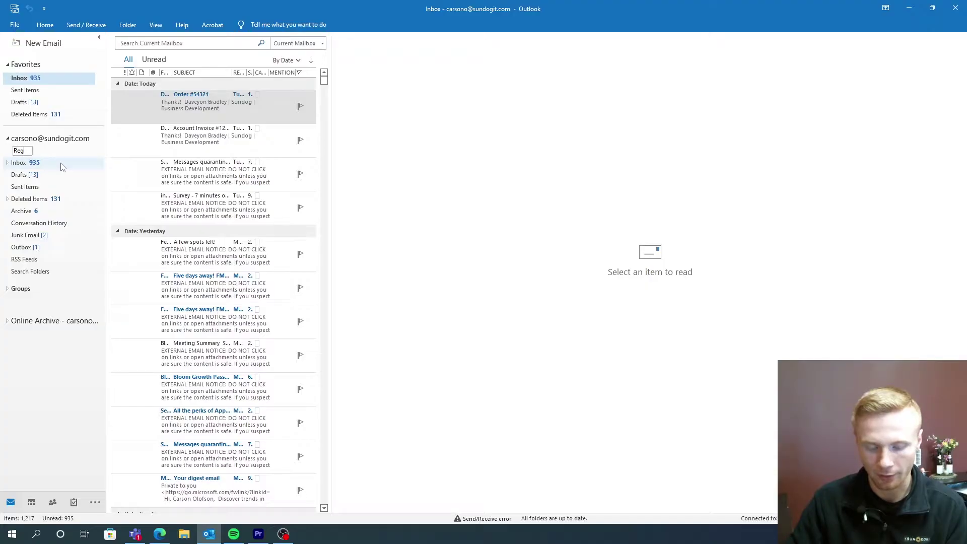
text(ular folder)
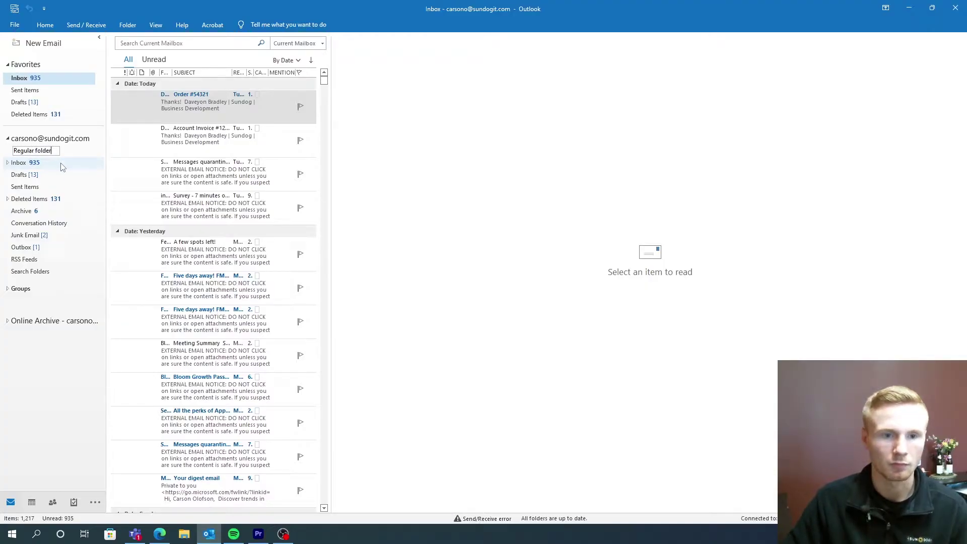
key(Return)
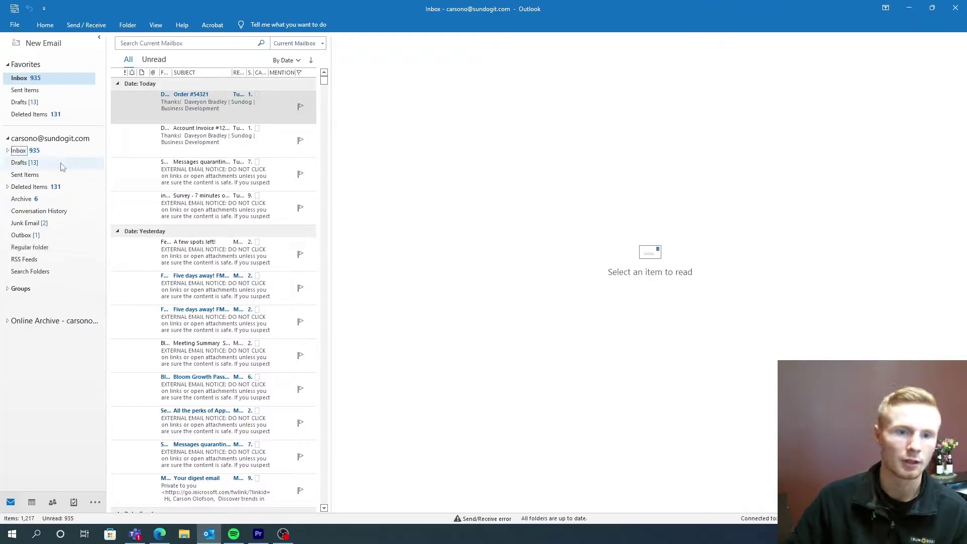
- Create a folder named 'Sub folder' inside the Inbox
click(7, 151)
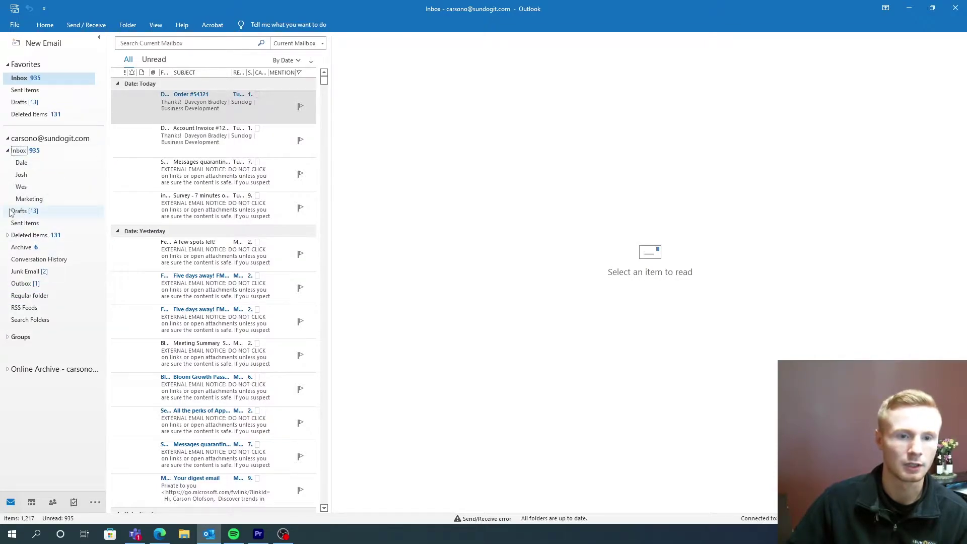
right_click(22, 154)
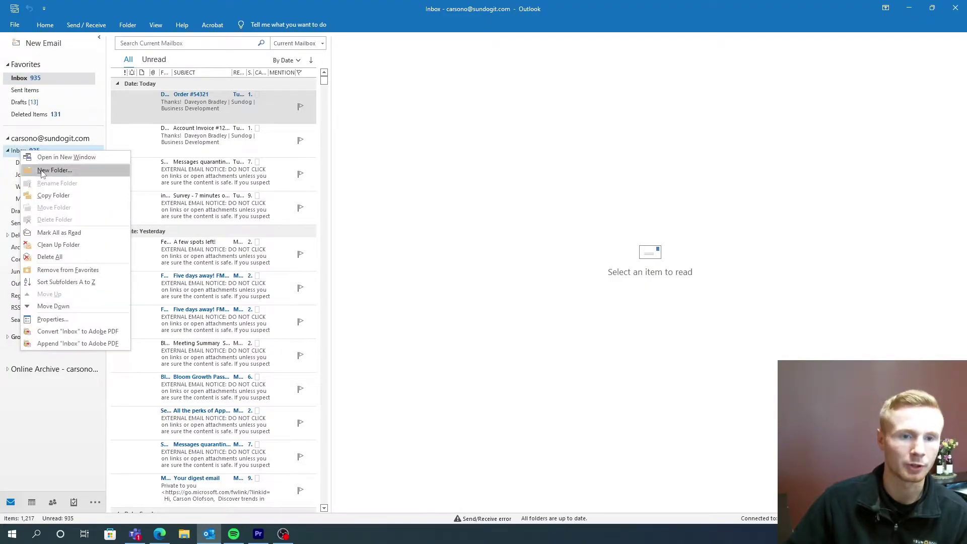
click(45, 171)
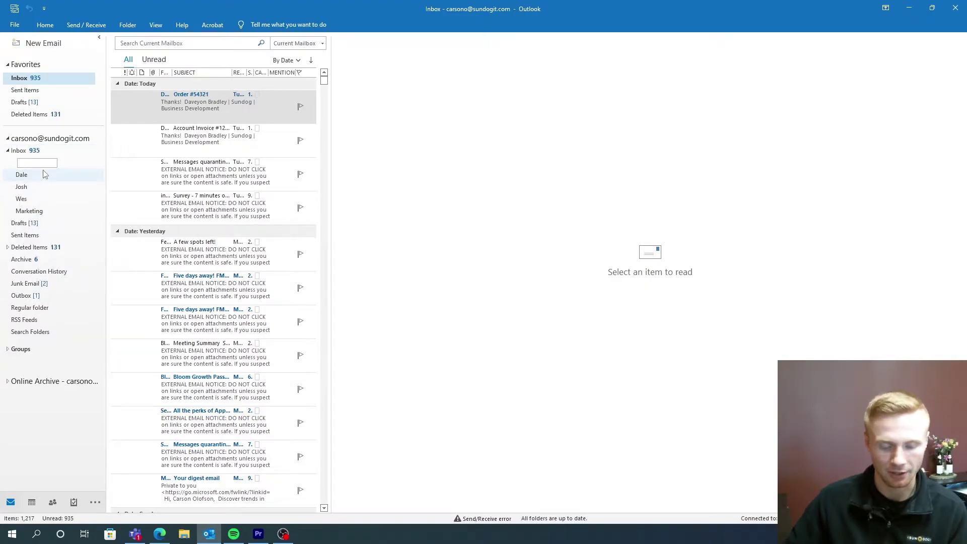
text(Sub)
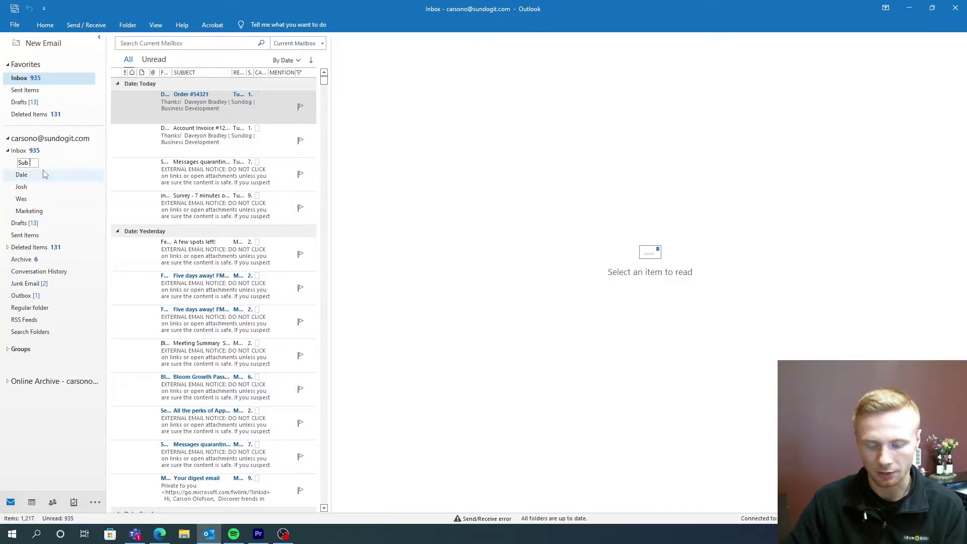
text( folder)
key(Return)
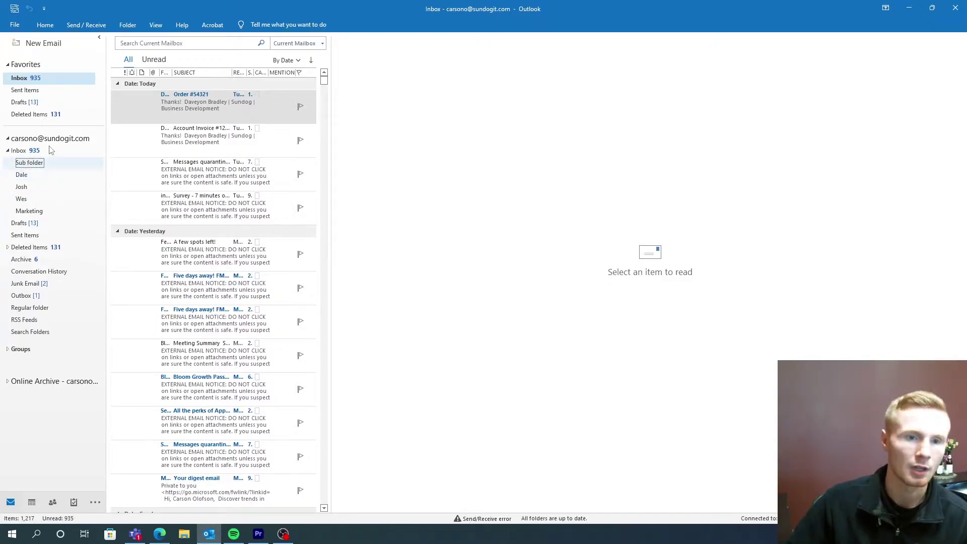
click(8, 151)
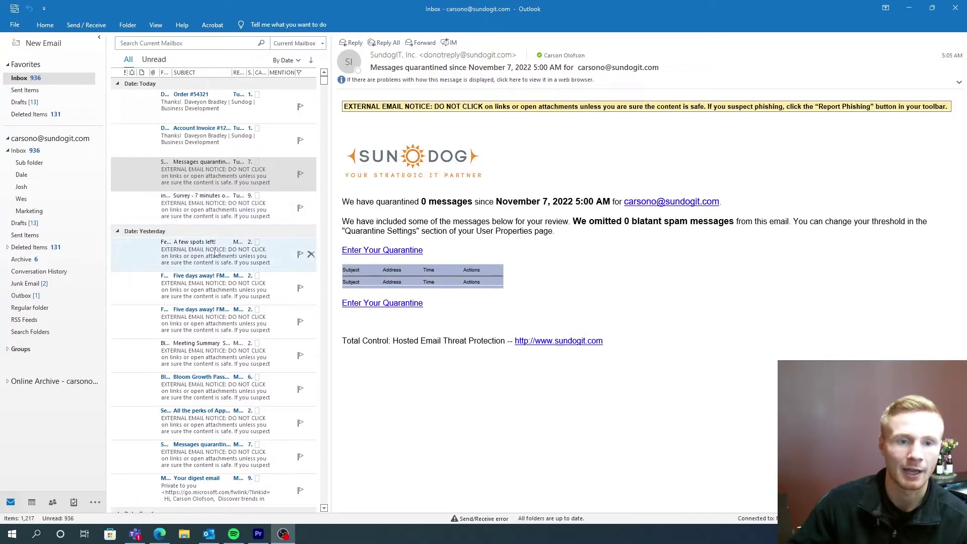
- Rename the Inbox's 'Sub folder' to ACCOUNTING
click(46, 167)
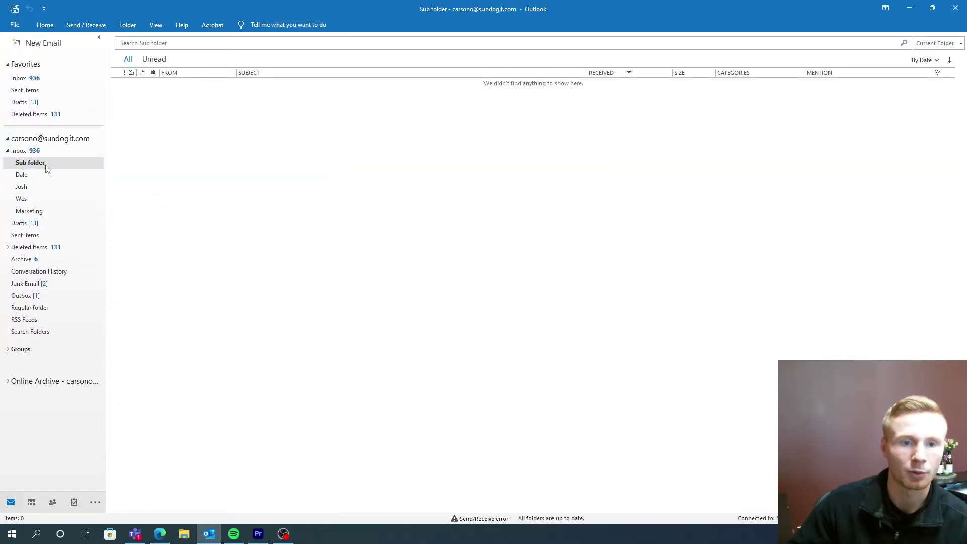
right_click(47, 168)
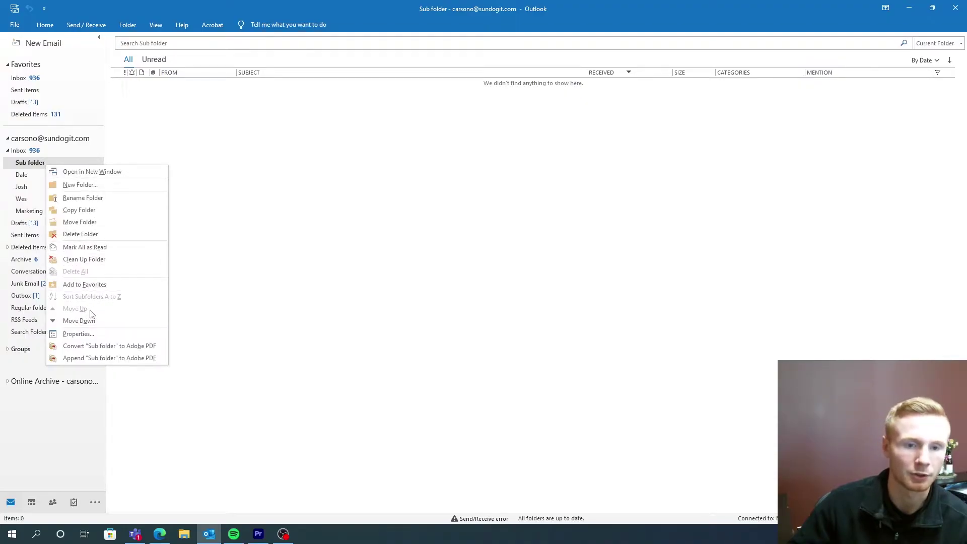
click(95, 198)
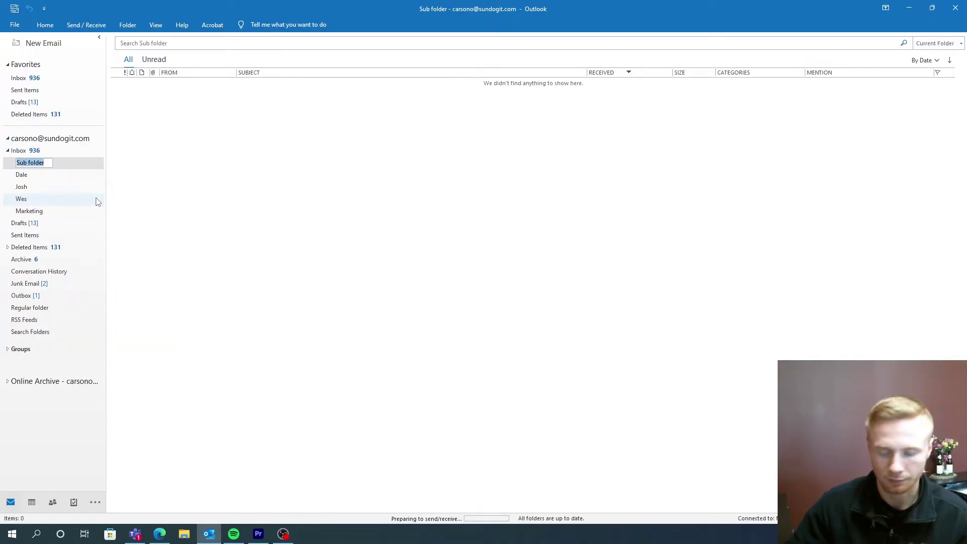
key(BackSpace)
text(AC)
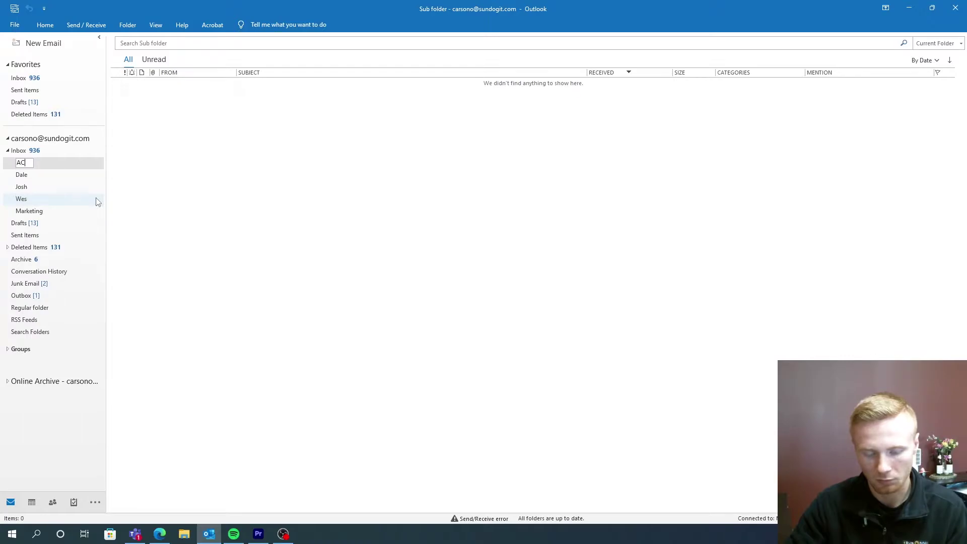
text(COUNTING)
key(Return)
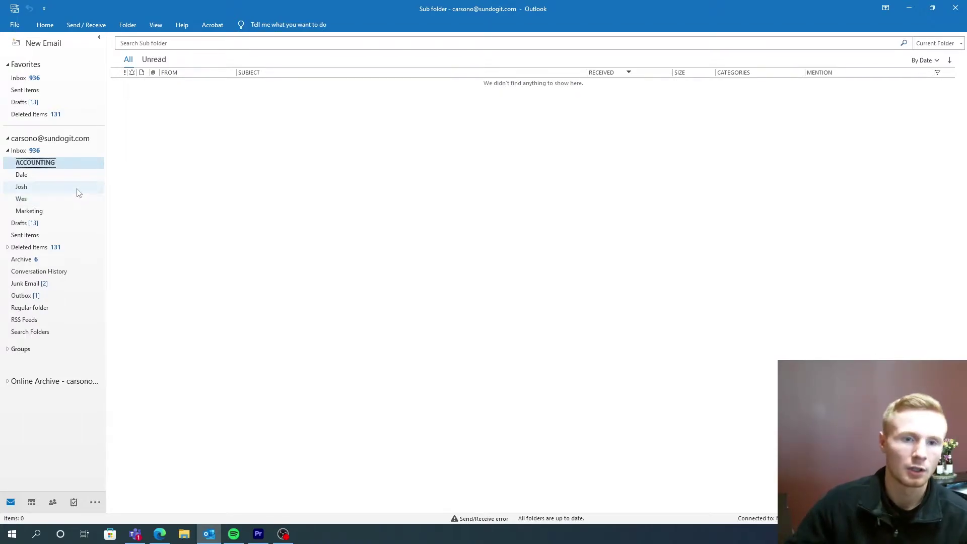
- Create two subfolders, AR and AP, inside ACCOUNTING
right_click(64, 163)
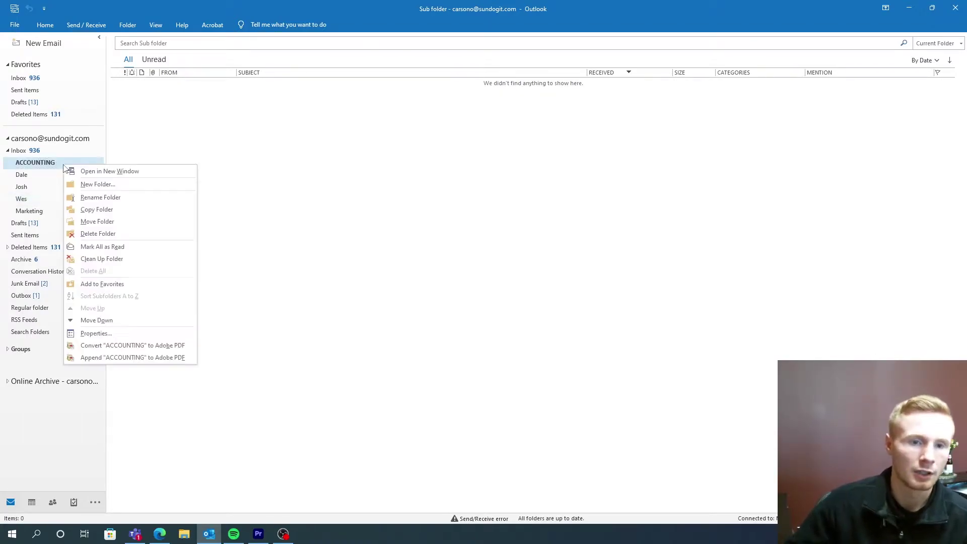
click(96, 185)
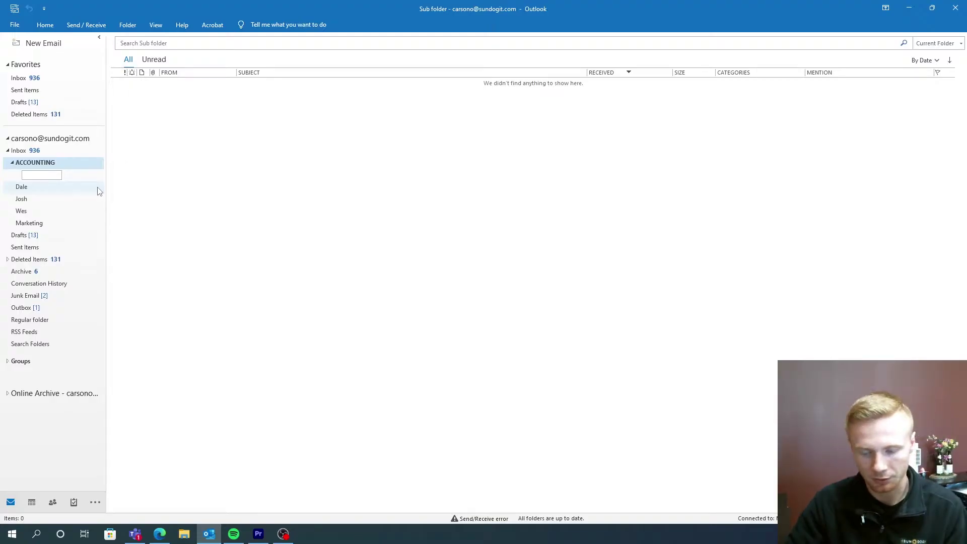
text(AR)
key(Return)
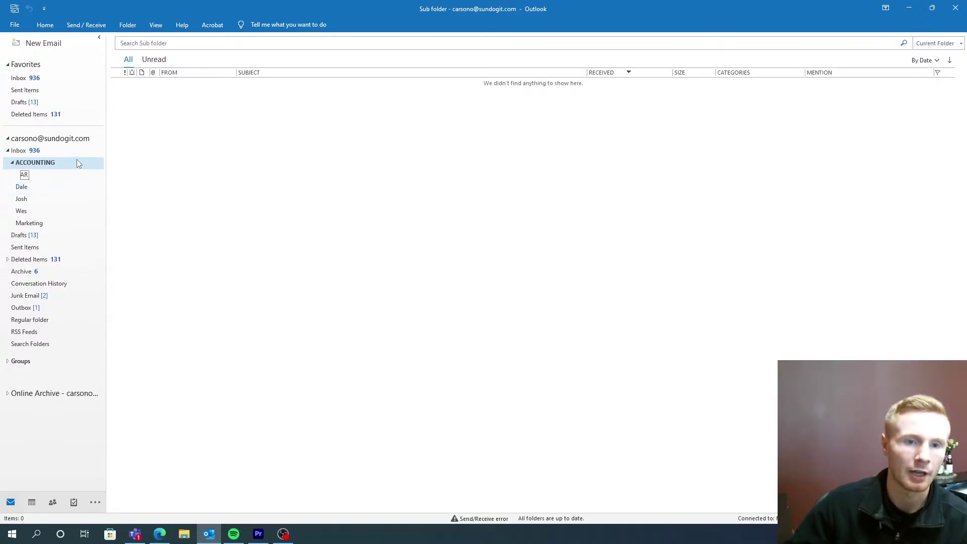
right_click(78, 163)
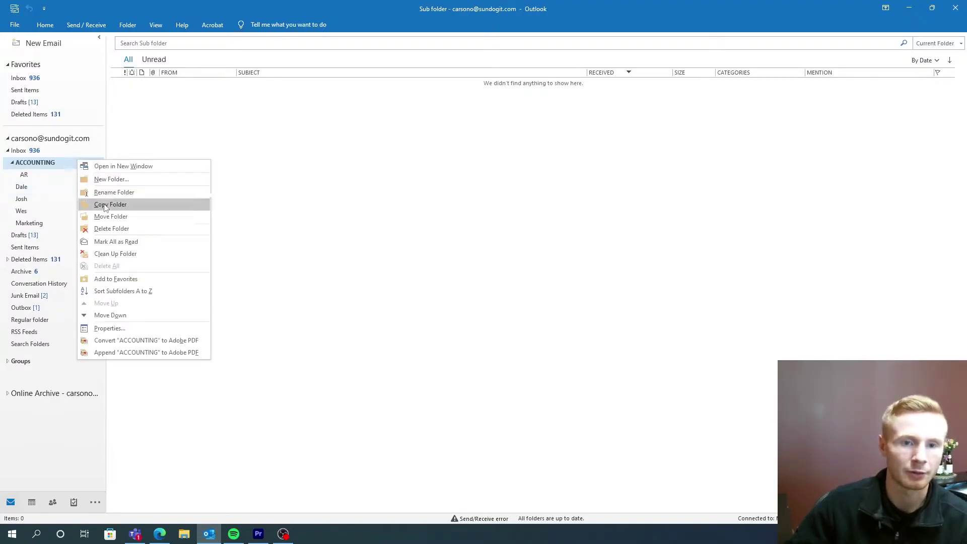
click(121, 181)
text(A)
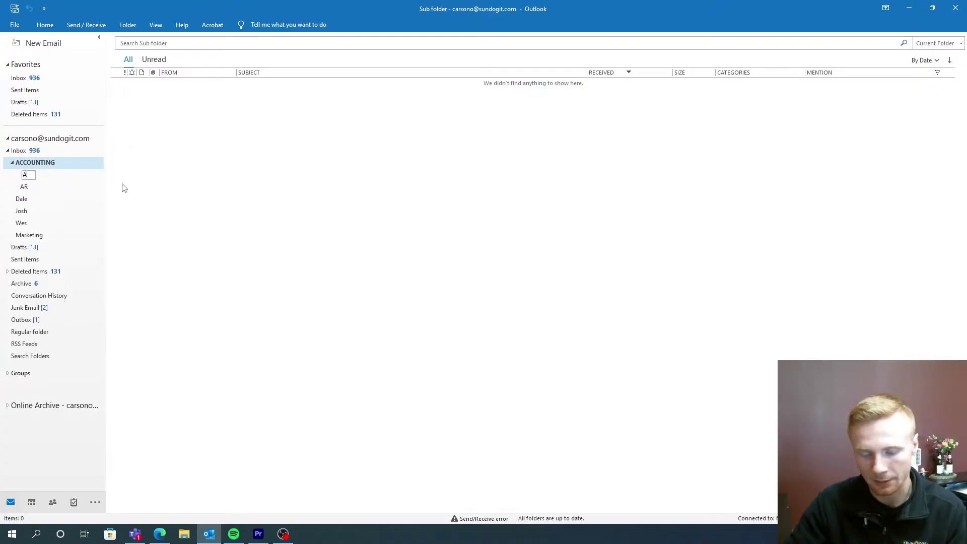
text(P)
key(Return)
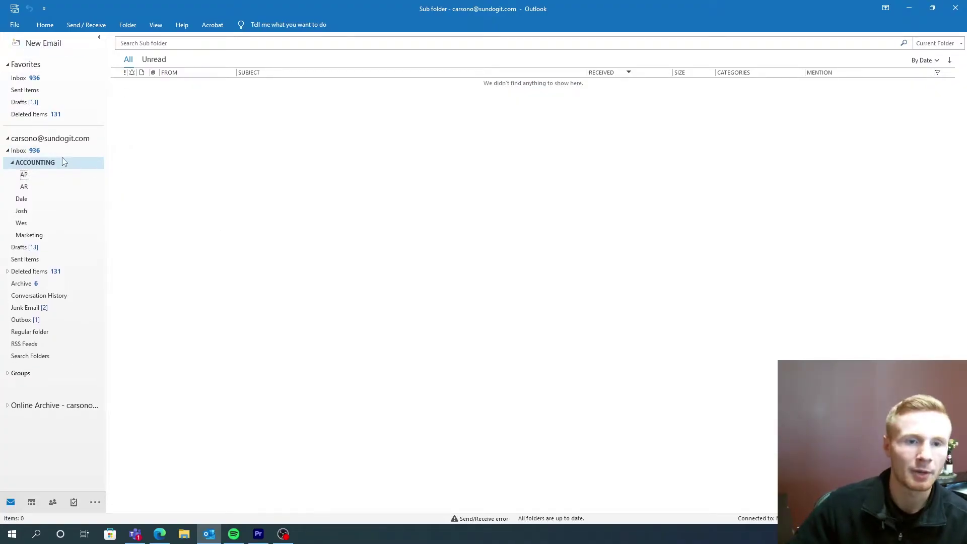
- Move the Order #54321 email from the Inbox into the AR folder
click(30, 151)
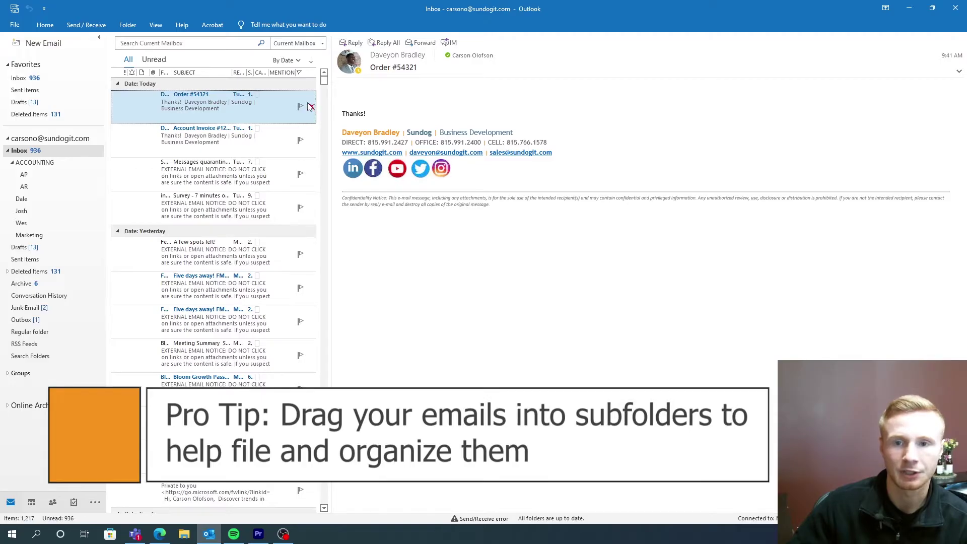
drag(244, 109, 42, 190)
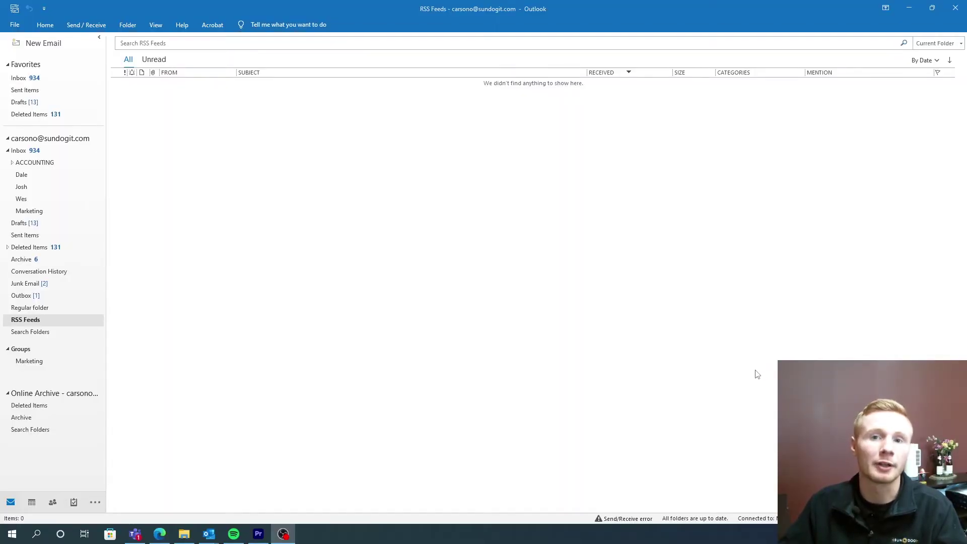
- Open the Dale folder and read the RE: FMSC message
click(25, 174)
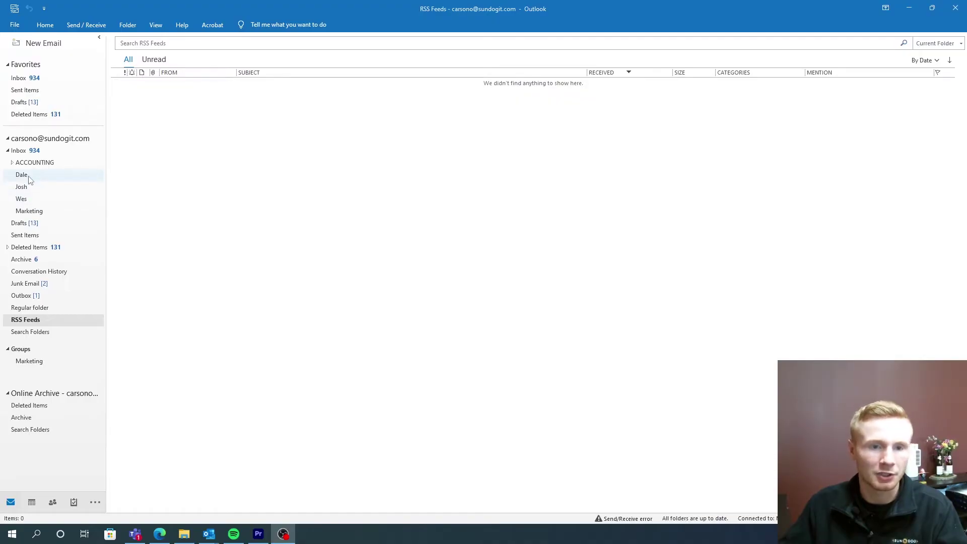
click(188, 175)
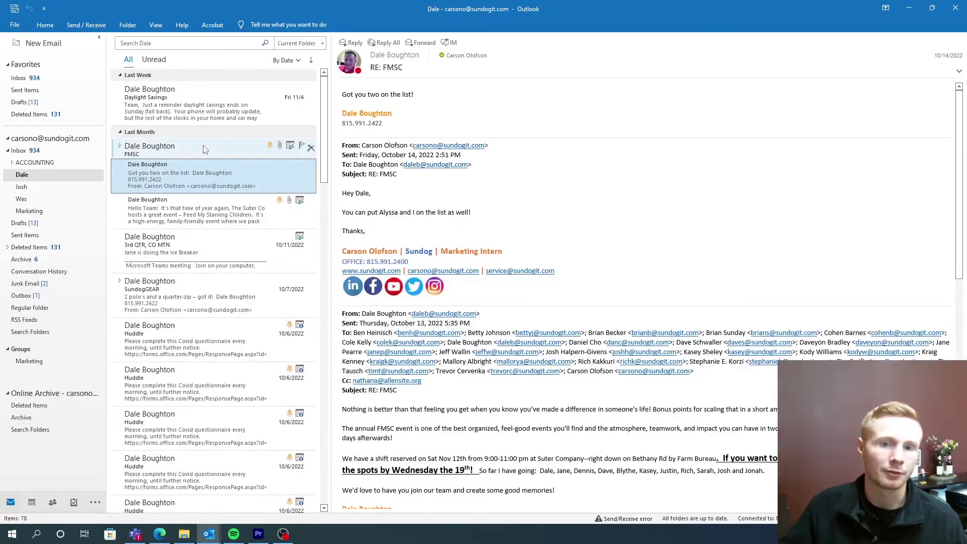
scroll(202, 181, down, 3)
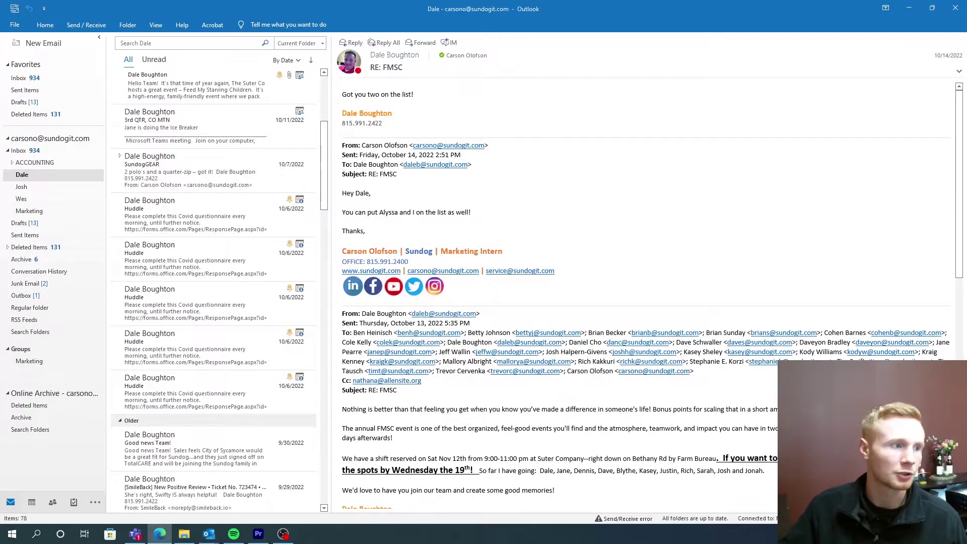
- Bring up Outlook on the web maximized and open the ELC Inbox subfolder
click(159, 534)
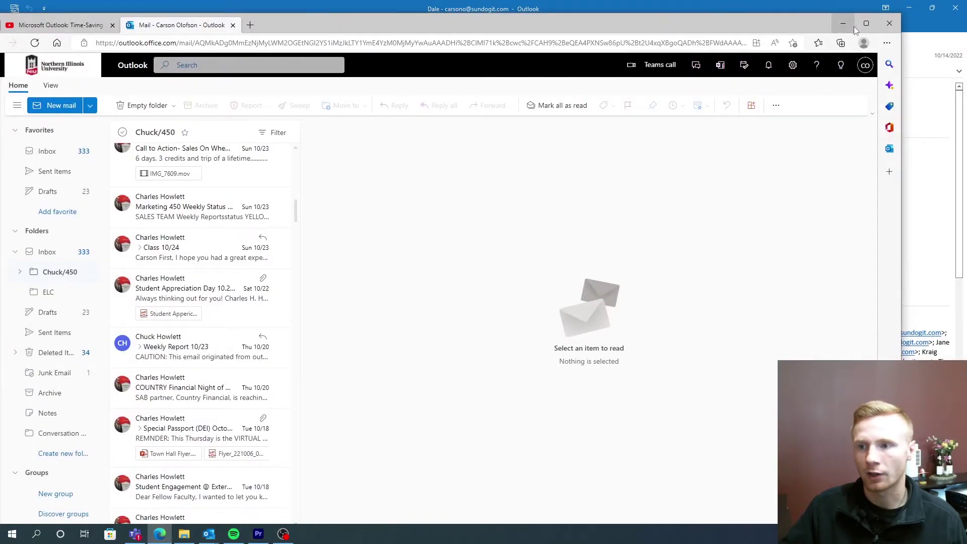
click(867, 24)
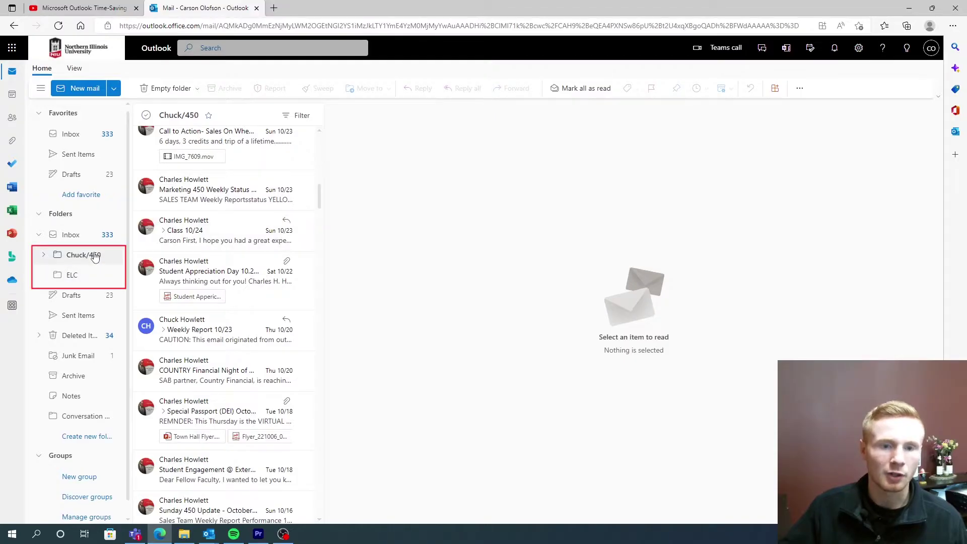
scroll(236, 224, down, 3)
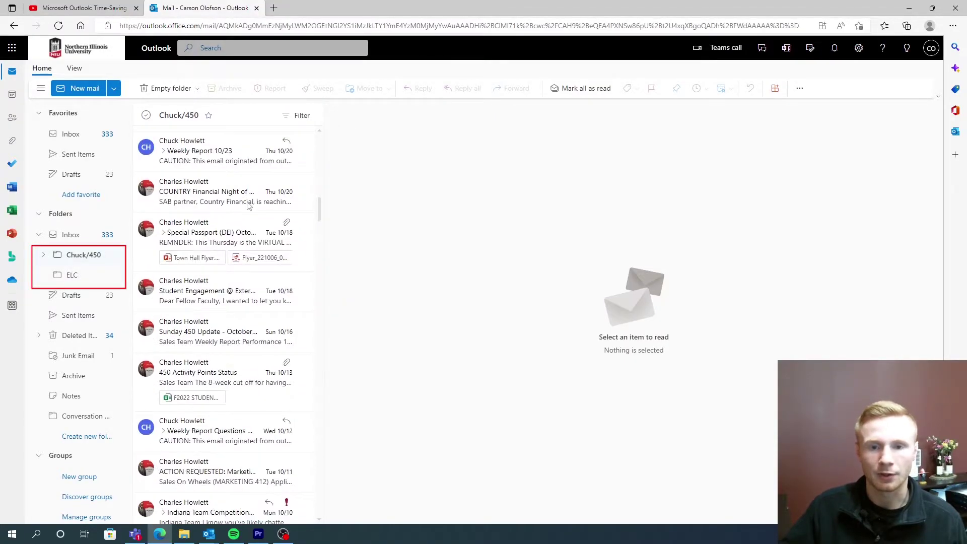
scroll(237, 224, up, 5)
scroll(237, 224, down, 10)
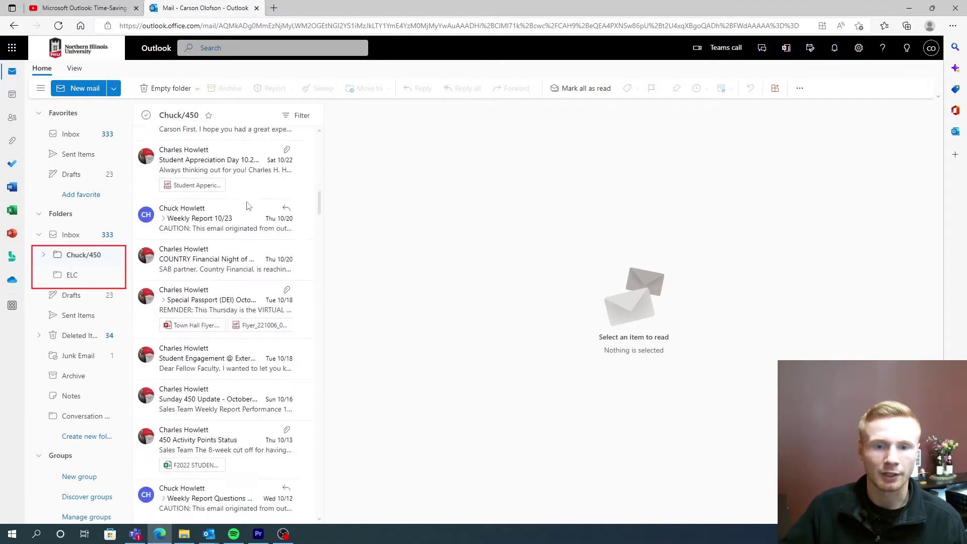
click(71, 275)
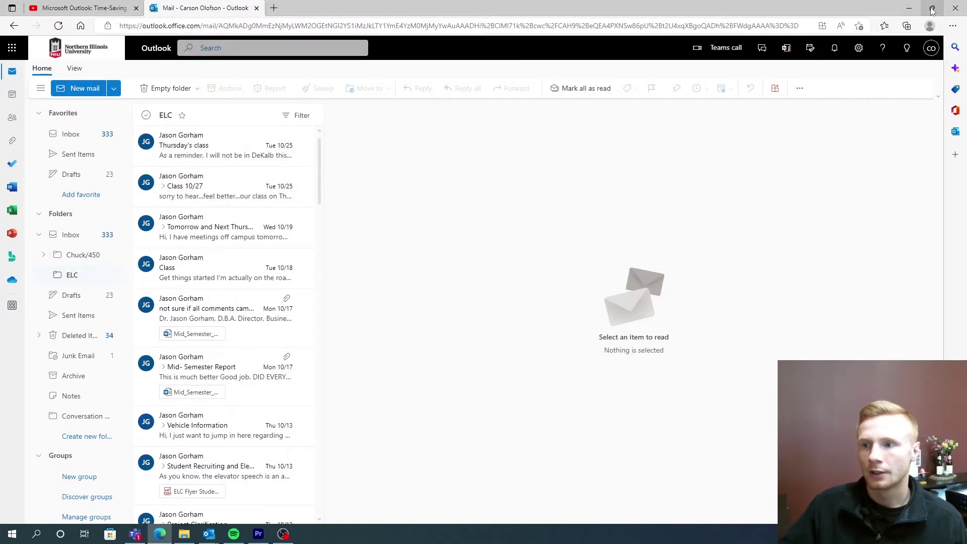
click(909, 8)
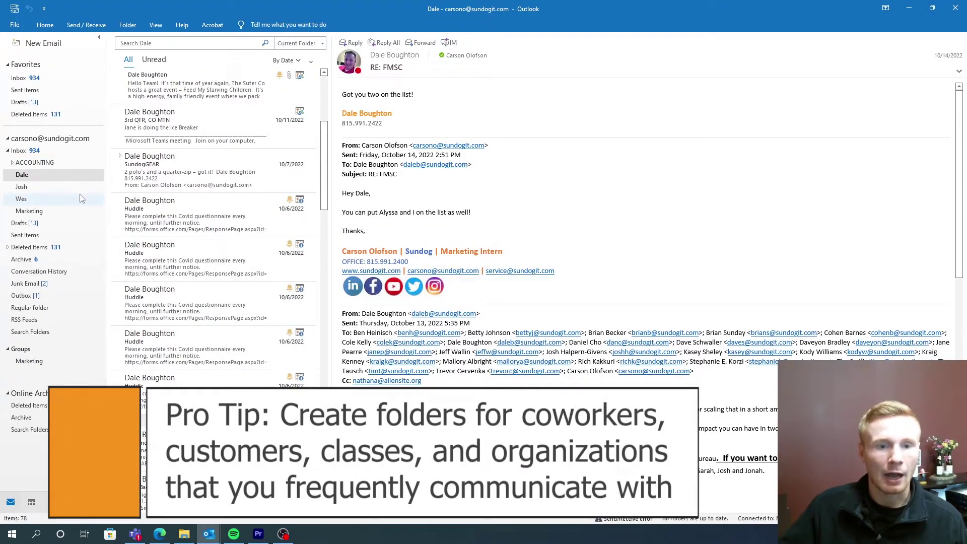
click(21, 151)
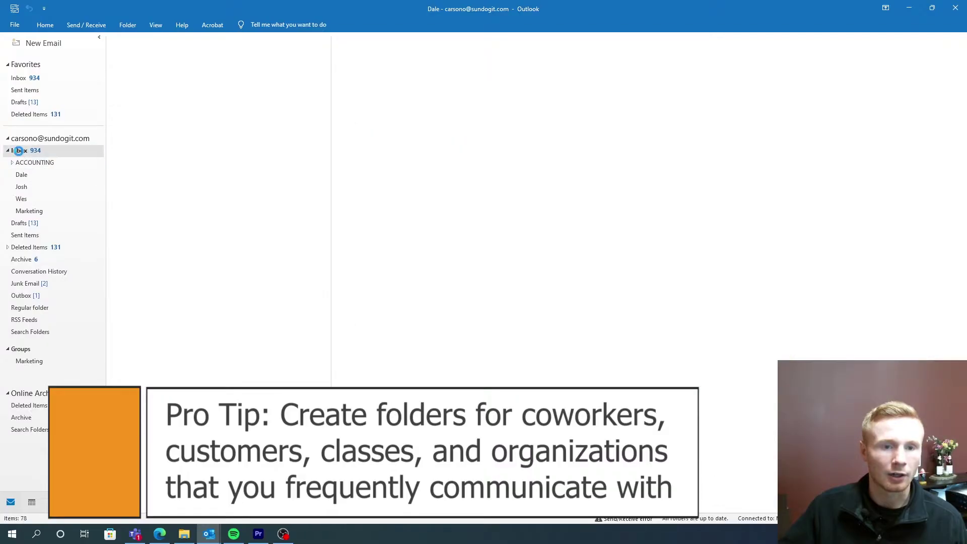
right_click(23, 152)
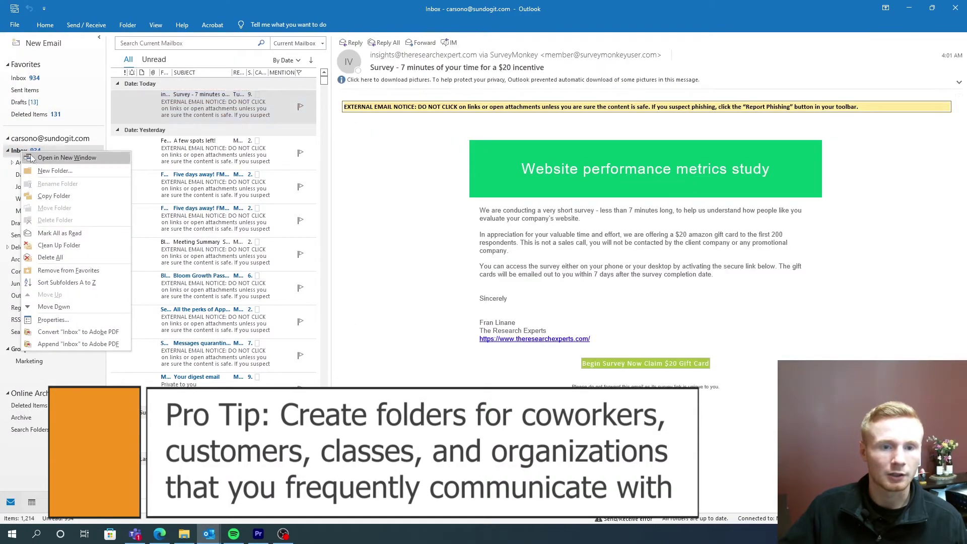
click(56, 170)
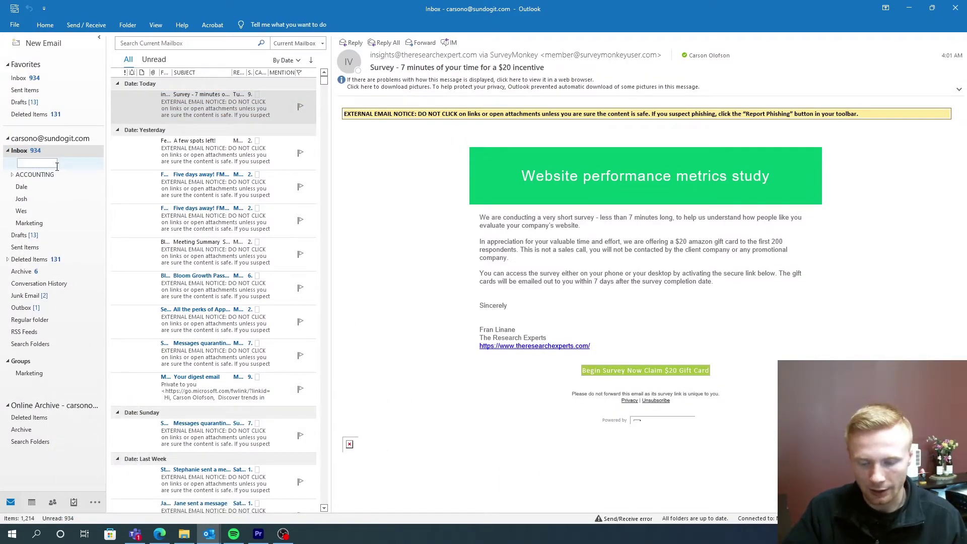
text(Dave)
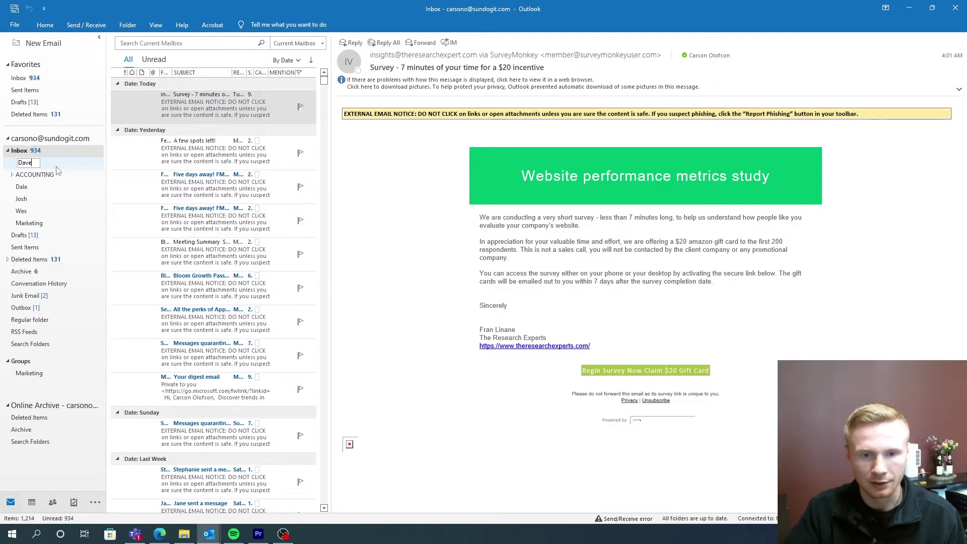
text( B)
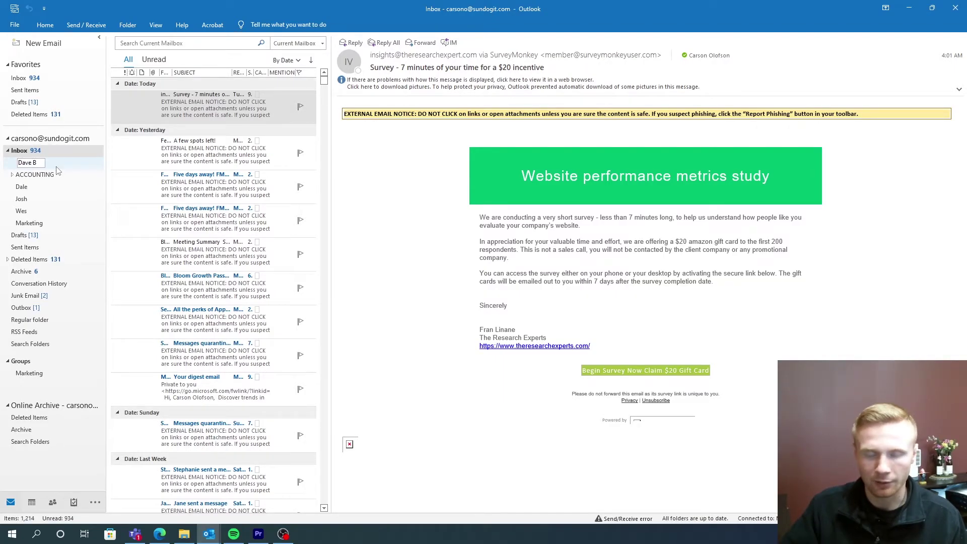
key(Return)
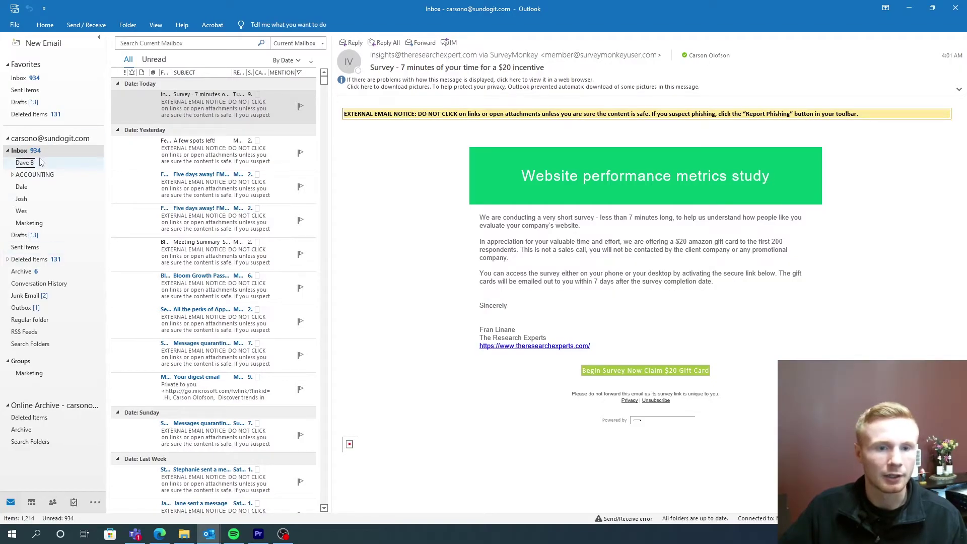
- Search the mailbox for all messages from the sender 'dave'
click(163, 44)
text(dave)
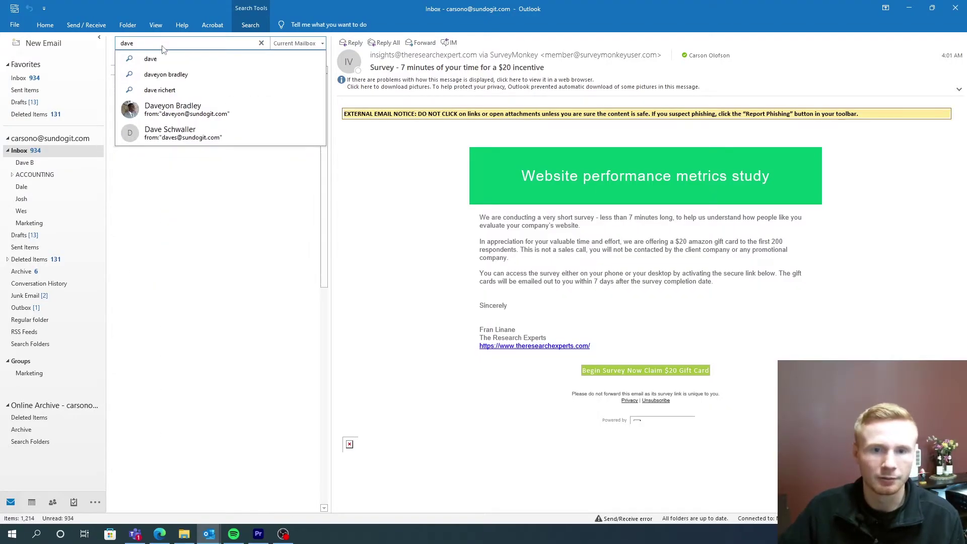
click(175, 111)
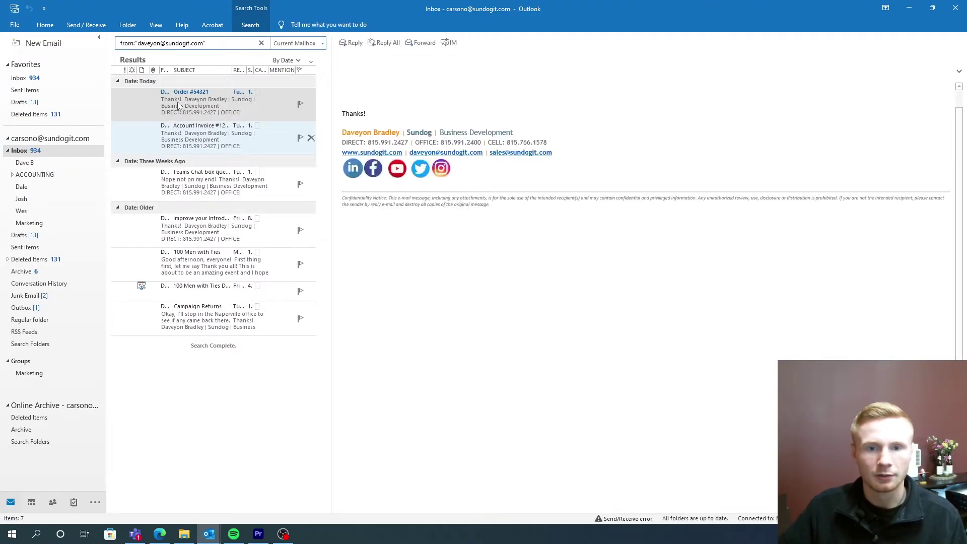
right_click(239, 108)
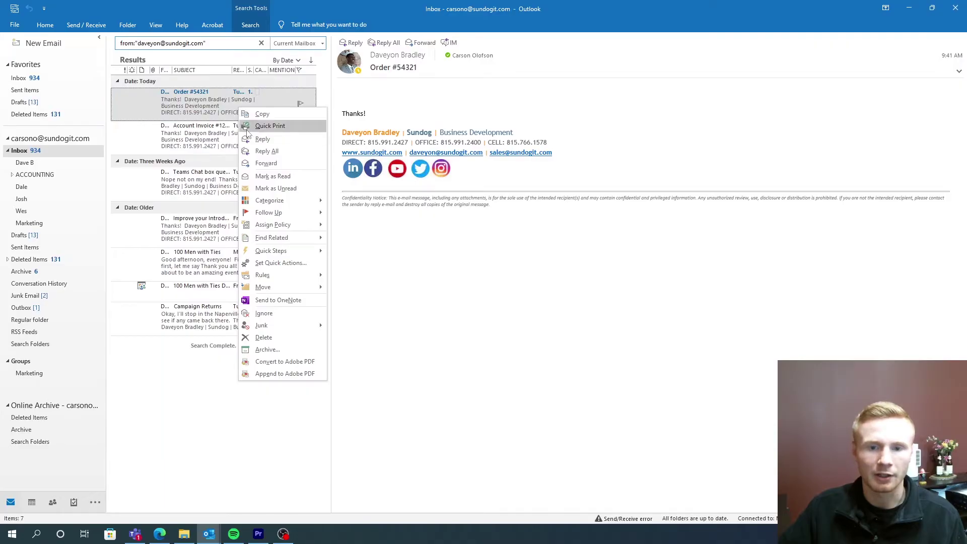
mouse_move(284, 275)
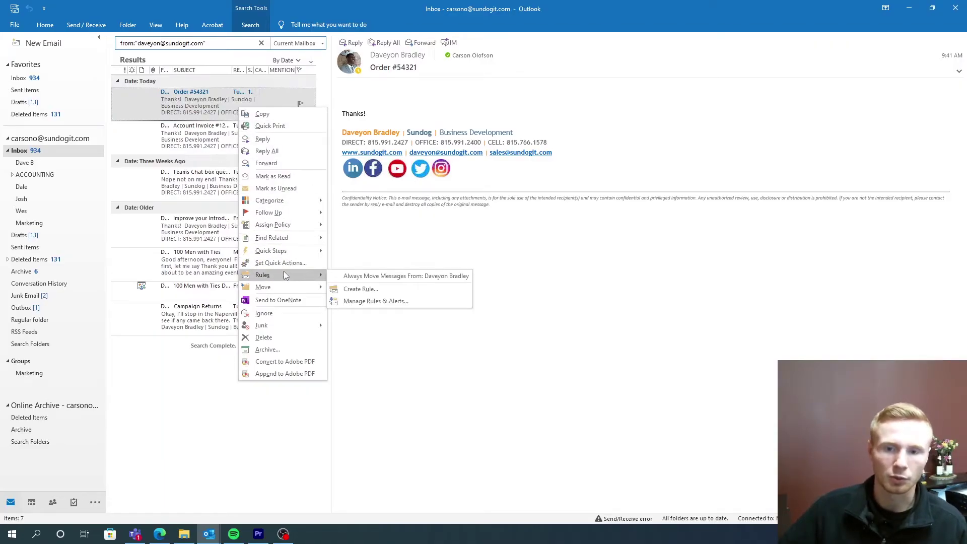
click(359, 278)
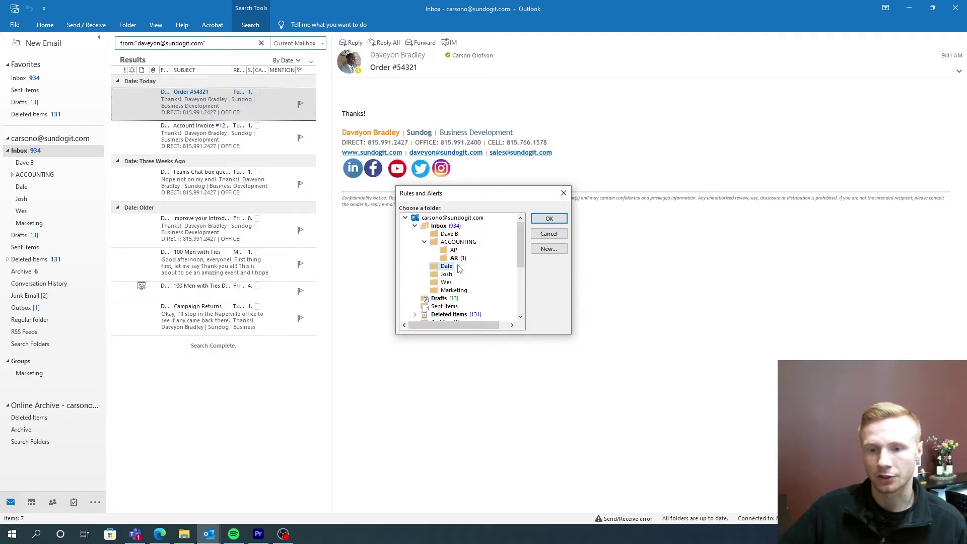
click(454, 234)
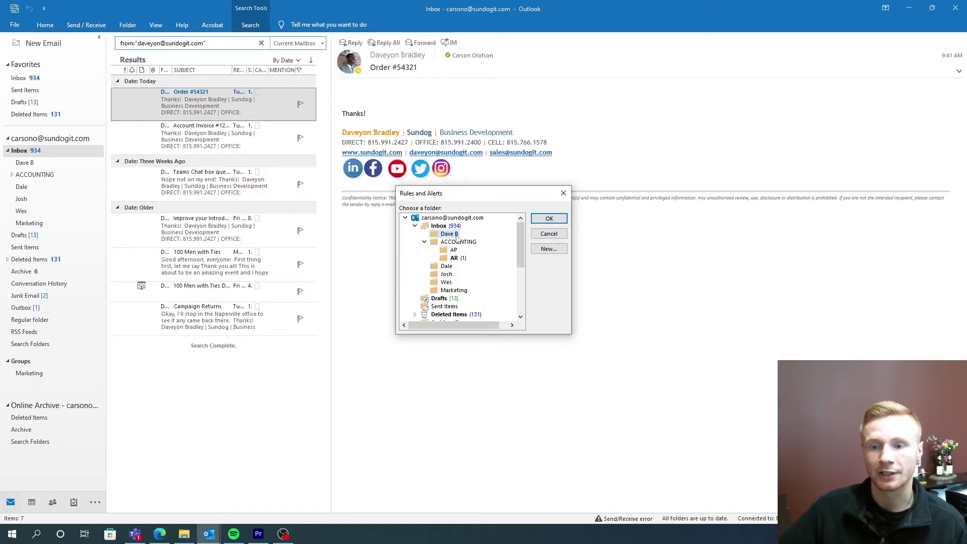
click(549, 220)
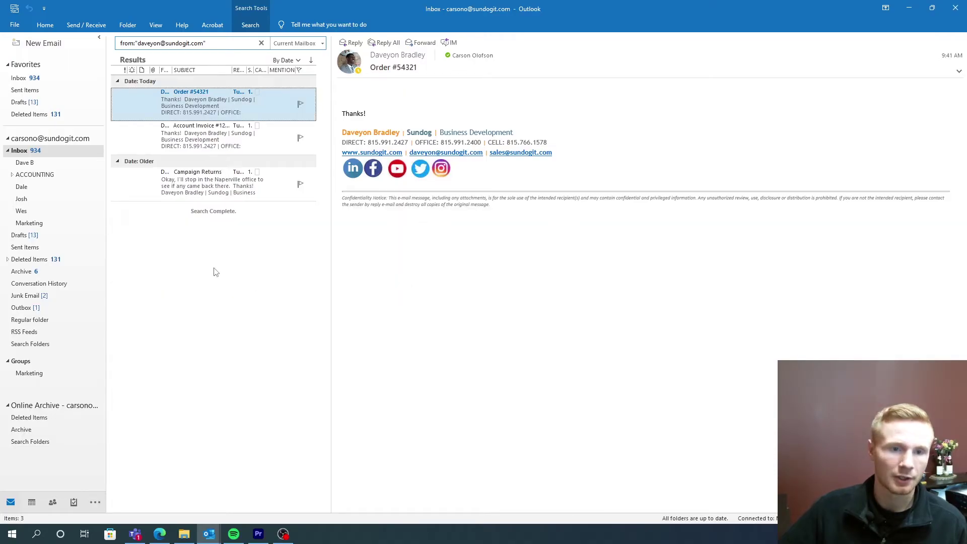
click(25, 162)
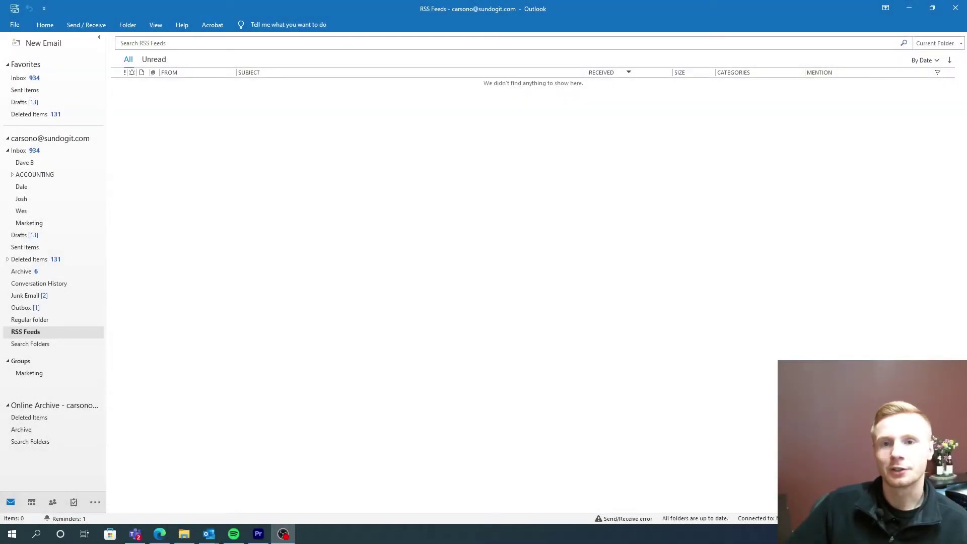
- Add a 'Mail with attachments' search folder, then close the open message
click(129, 28)
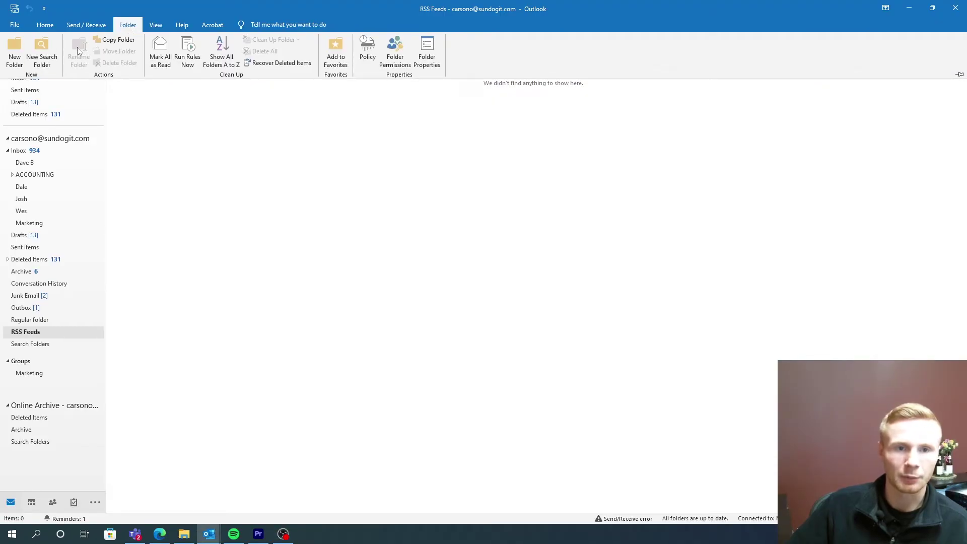
click(47, 63)
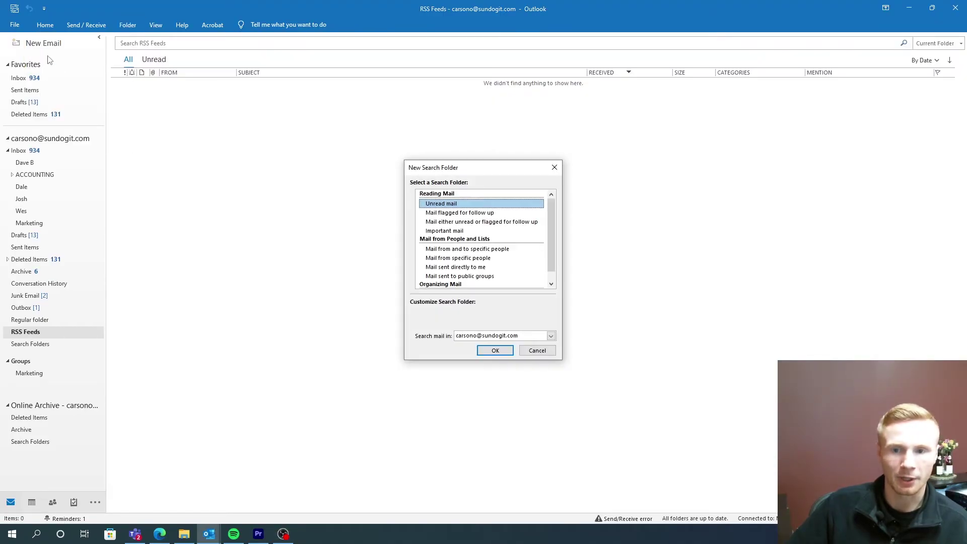
scroll(508, 247, down, 2)
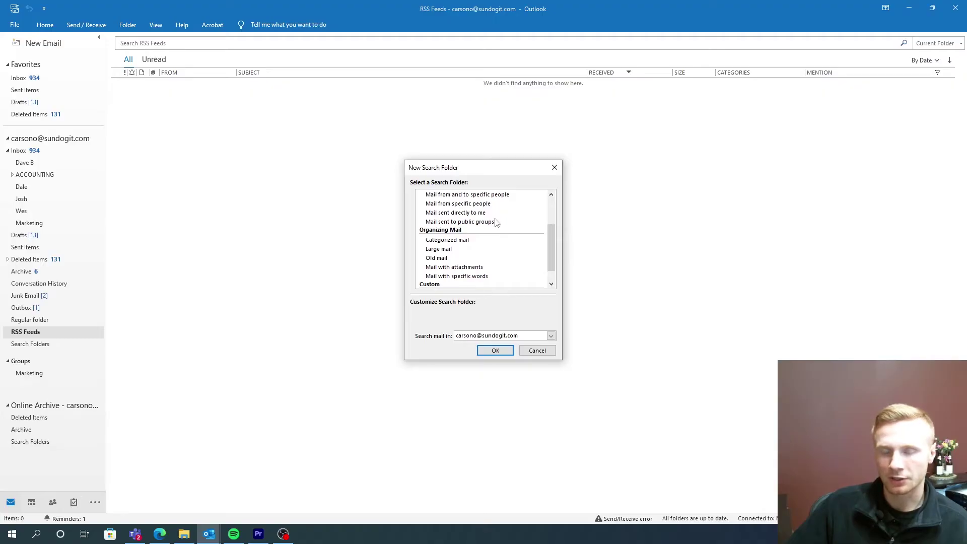
click(472, 269)
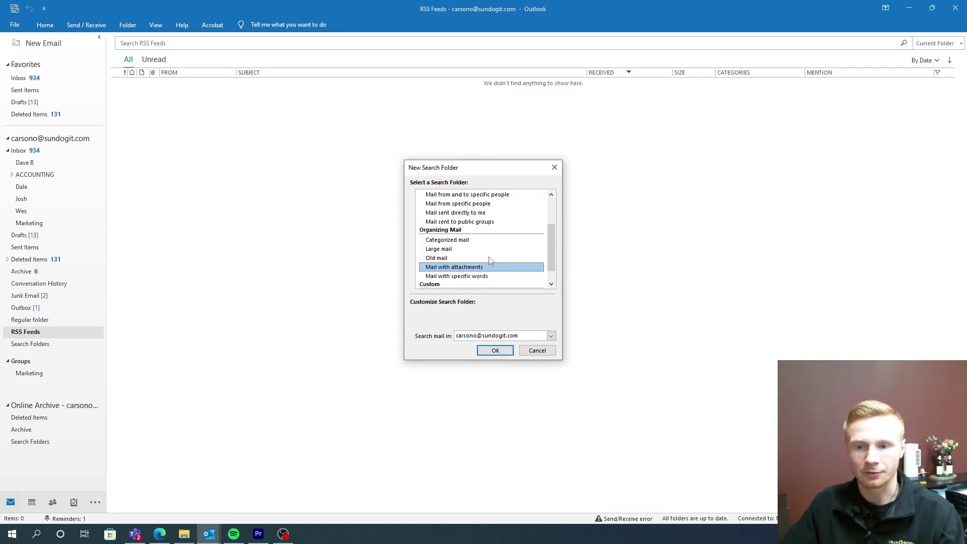
click(494, 351)
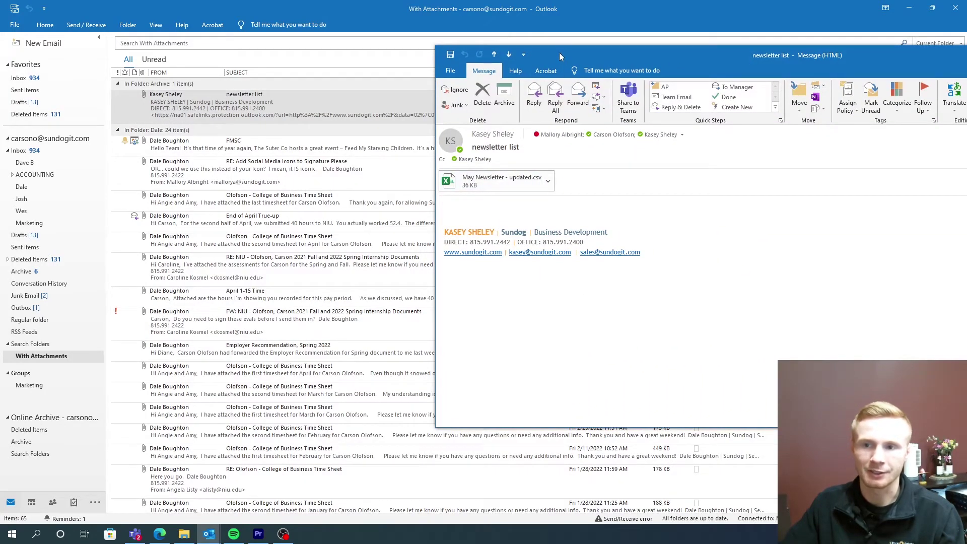
key(Escape)
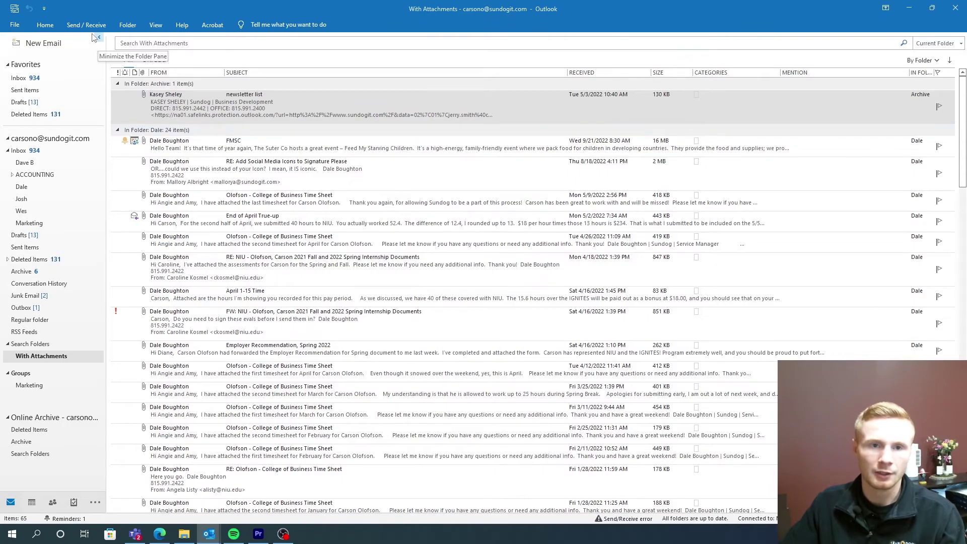
- Add a 'Mail with specific words' search folder using the word marketing
click(127, 24)
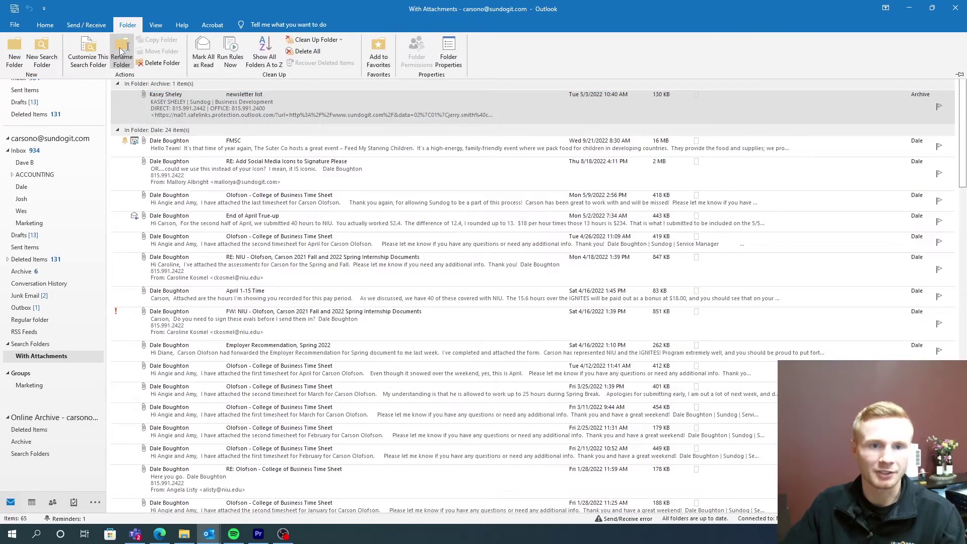
click(42, 57)
scroll(493, 237, down, 3)
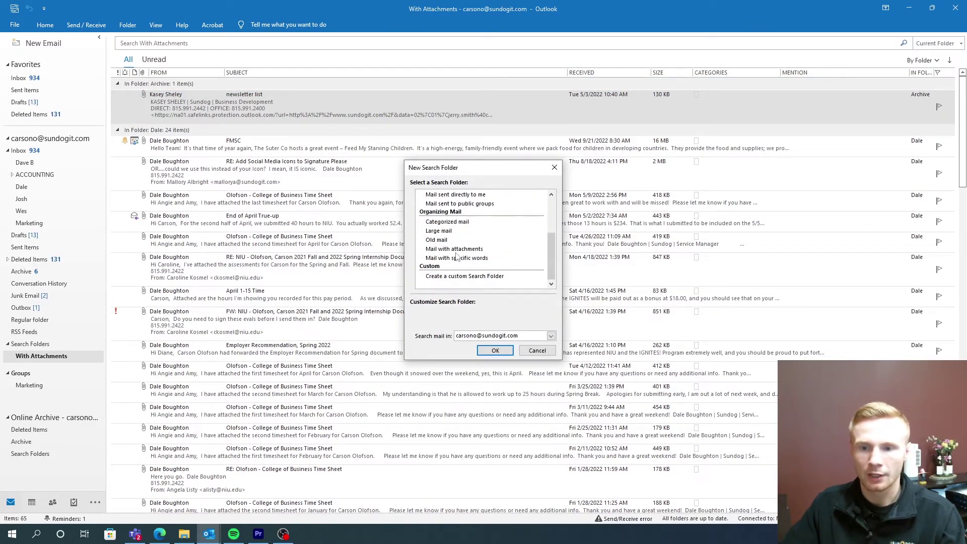
click(465, 259)
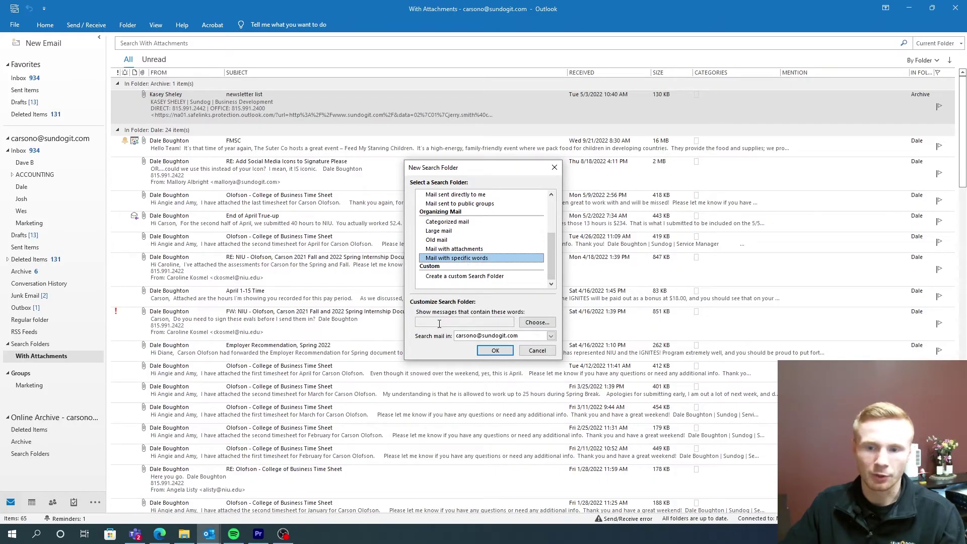
click(533, 322)
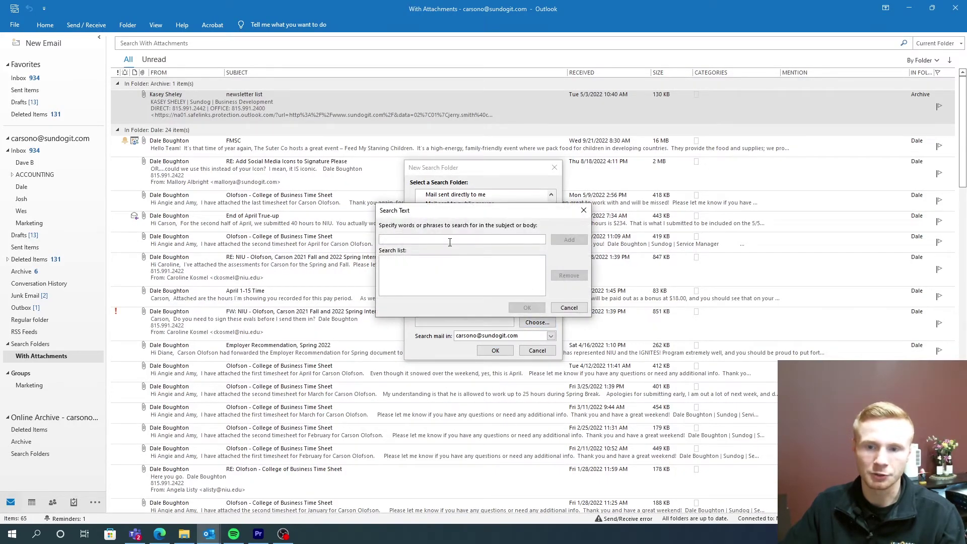
text(mark)
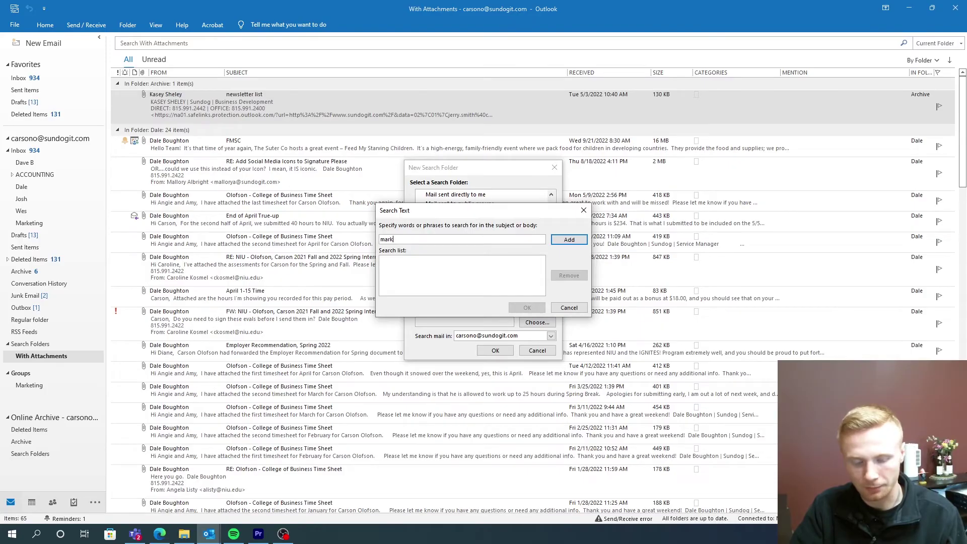
text(eting)
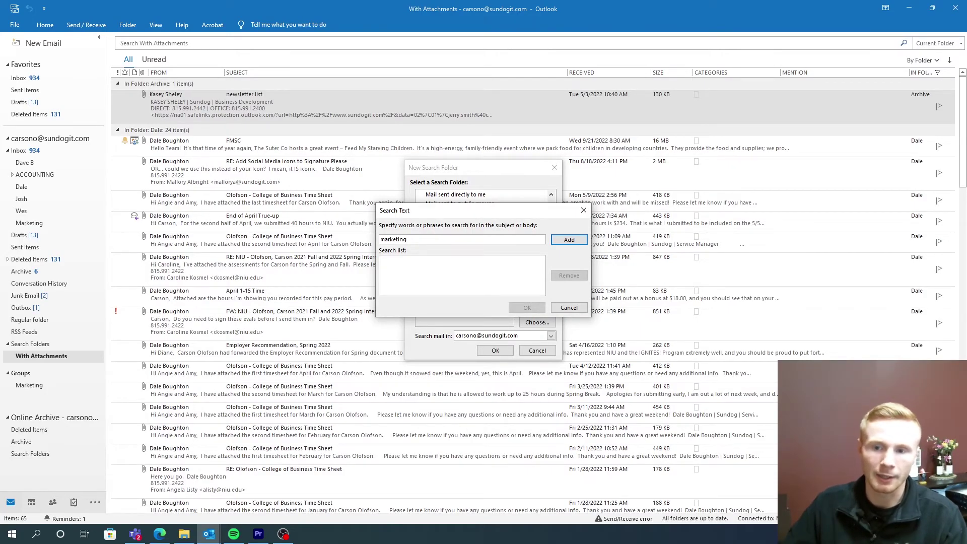
click(566, 240)
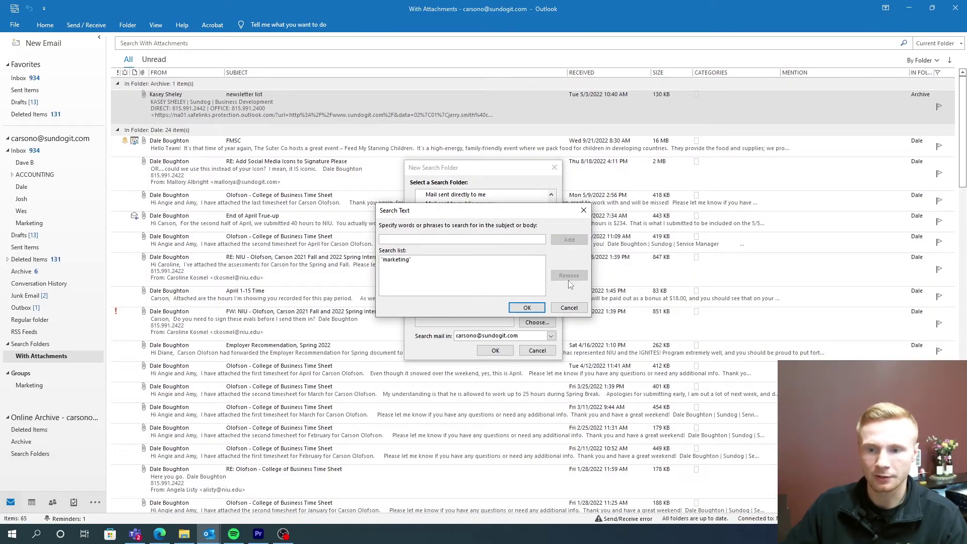
click(526, 307)
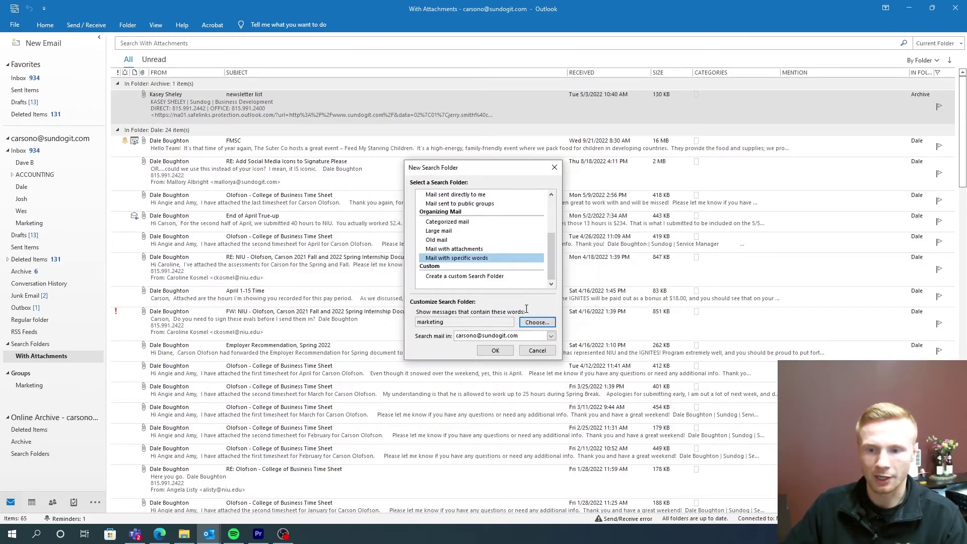
click(496, 350)
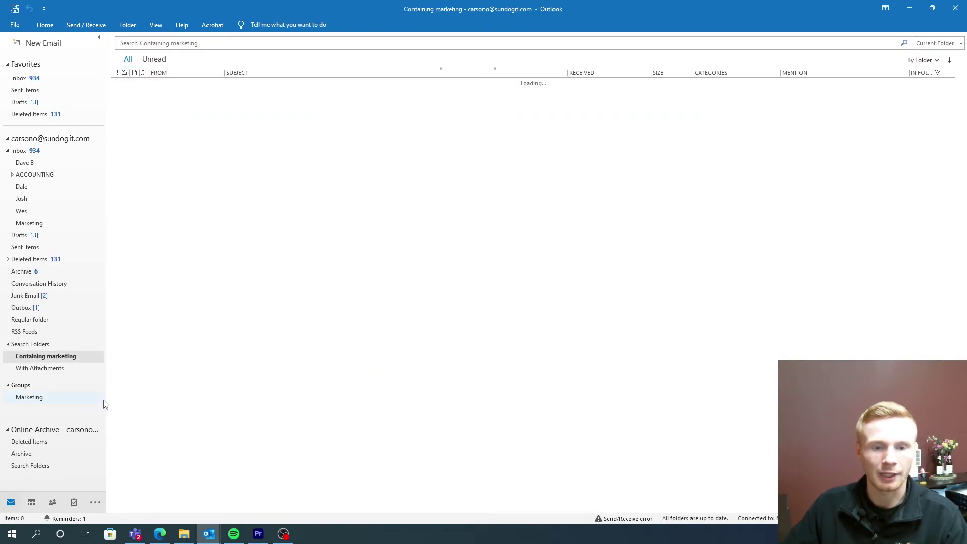